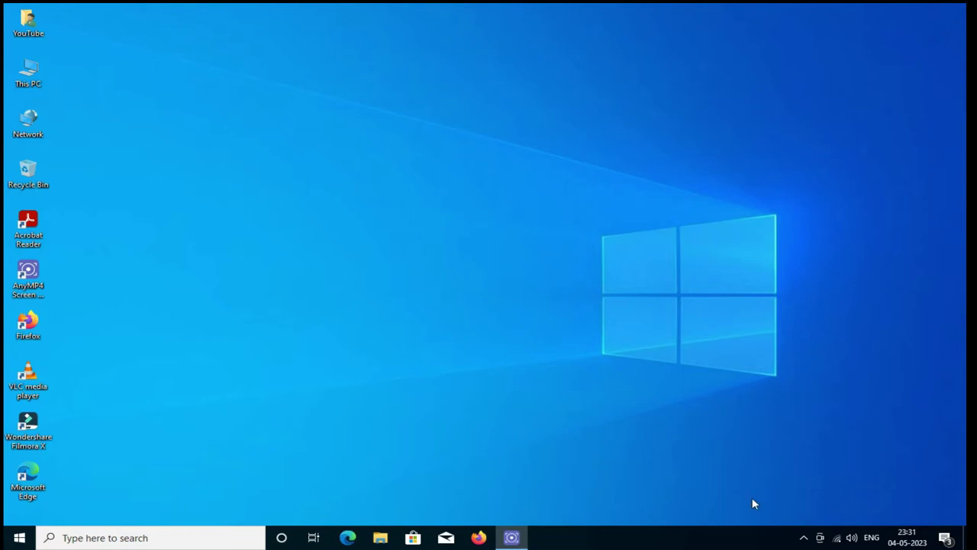
Launch Firefox and load getintopc.com from the 'get' address-bar suggestion.
double_click(34, 326)
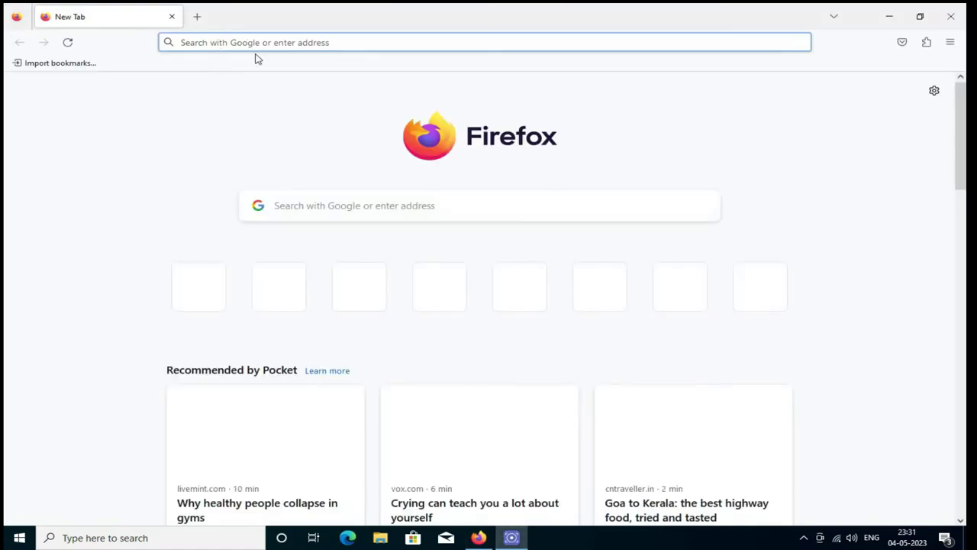
left_click(226, 42)
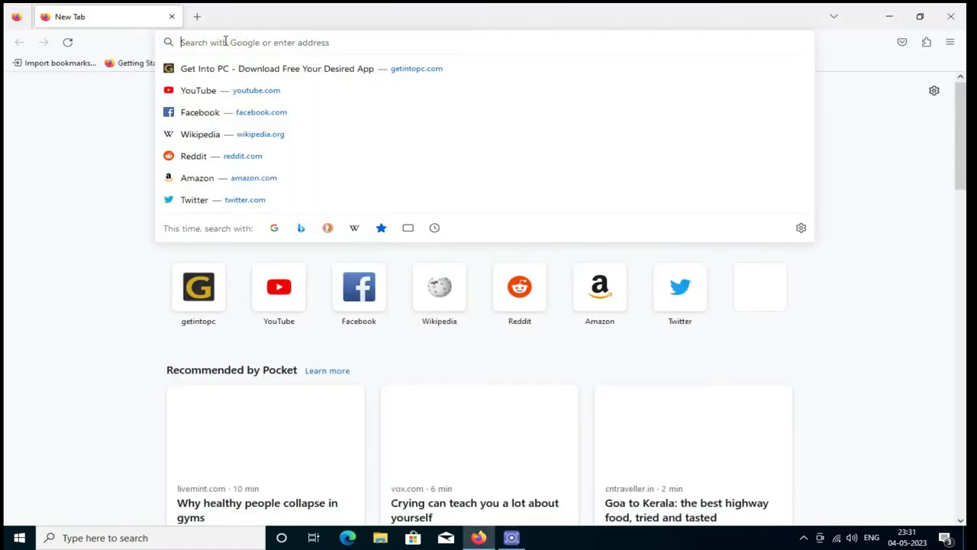
type("getintopc.com/")
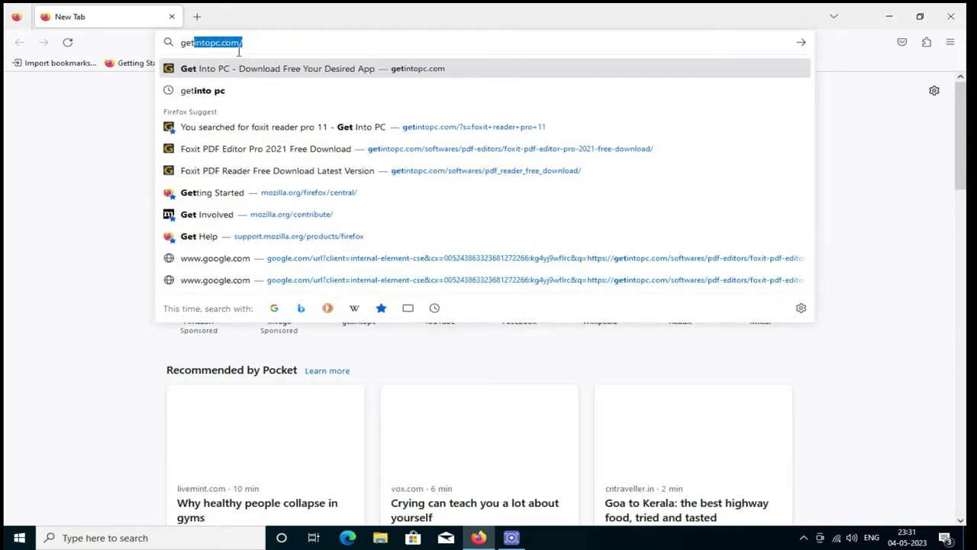
left_click(206, 70)
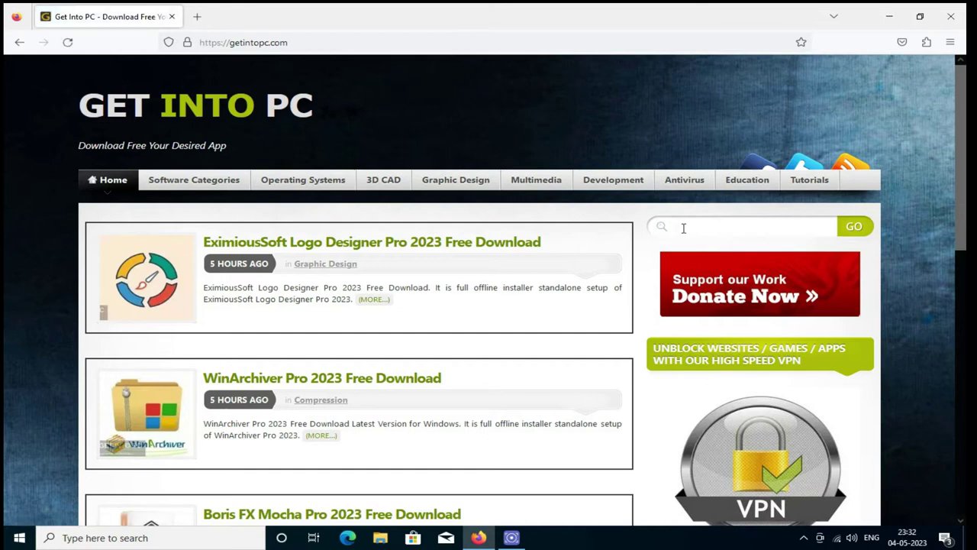
Search the site for 'foxit reader pro 11' and open the Foxit PDF Editor Pro 2021 download page.
type("f")
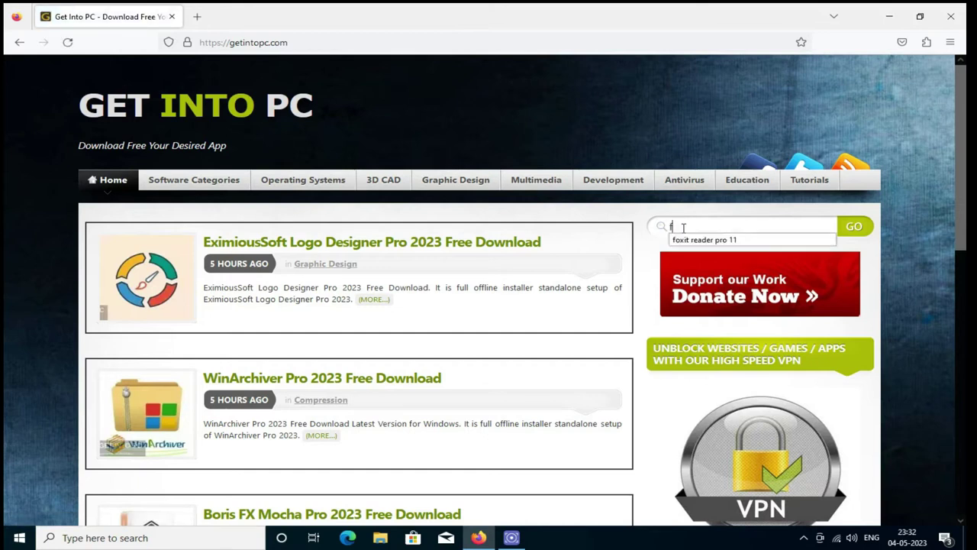
type("o")
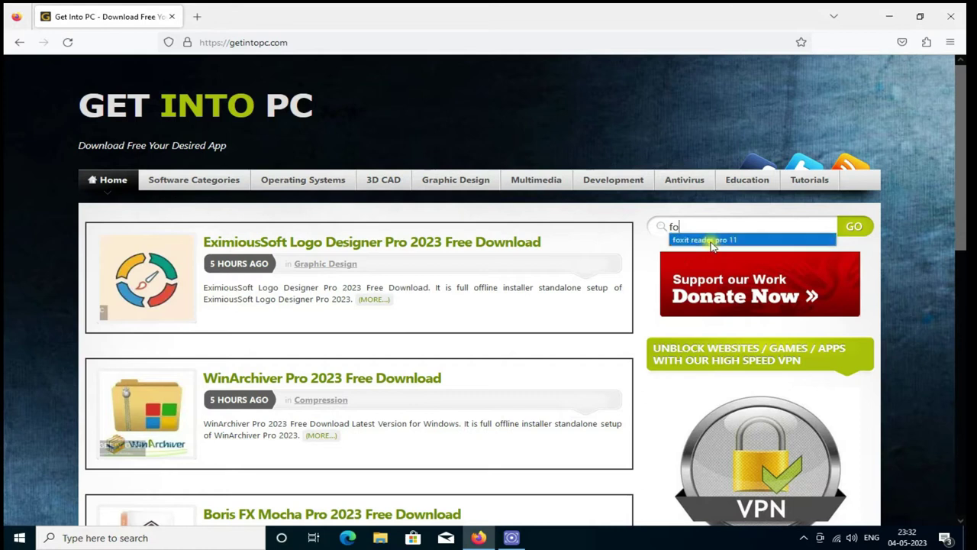
left_click(690, 238)
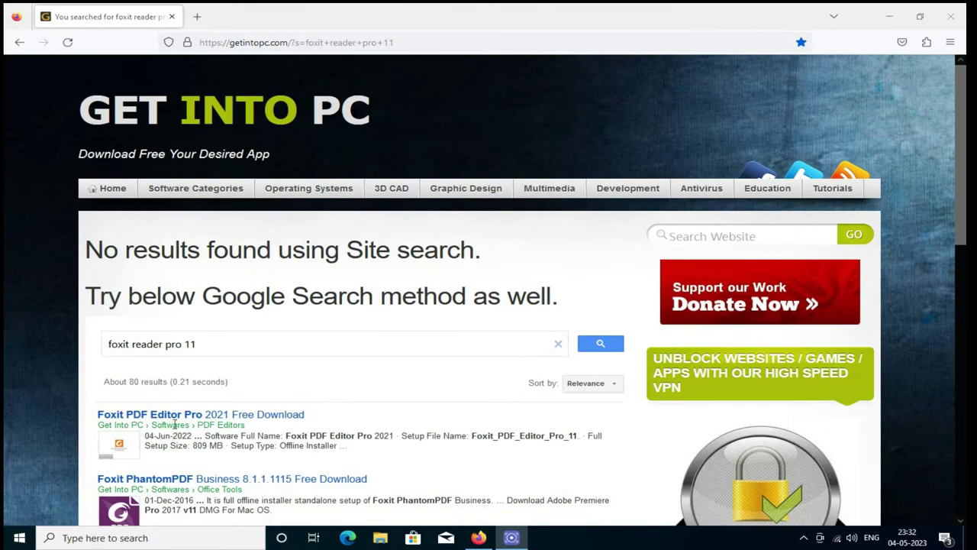
left_click(197, 416)
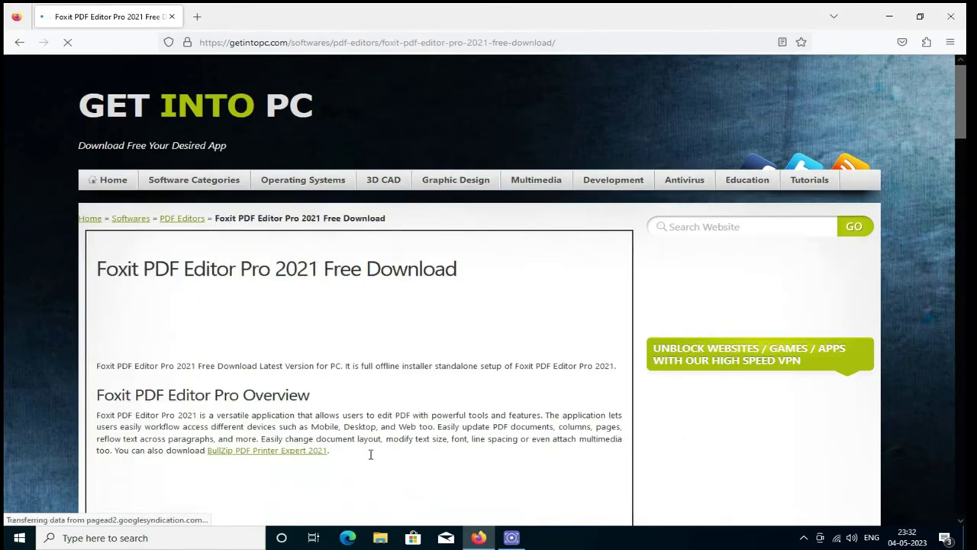
scroll(425, 290, "down", 3)
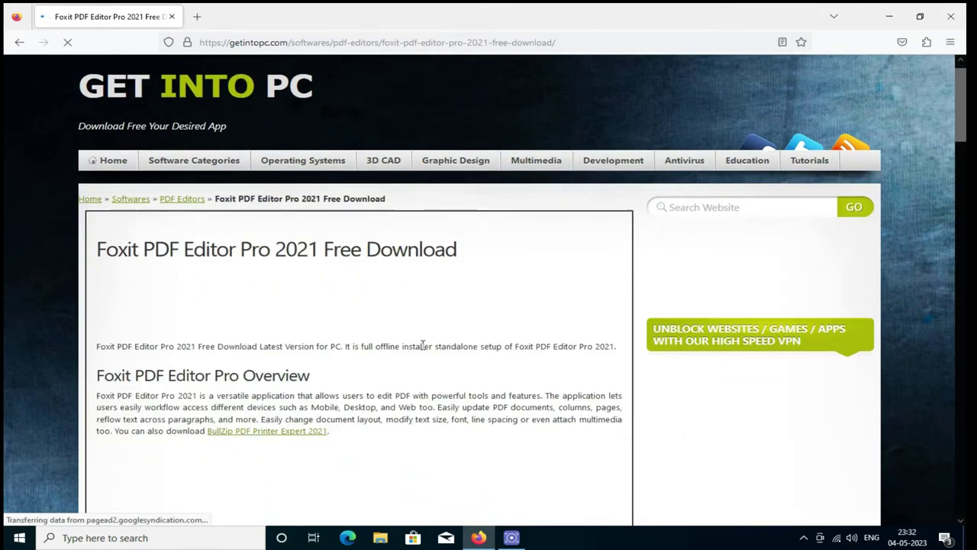
scroll(424, 326, "down", 12)
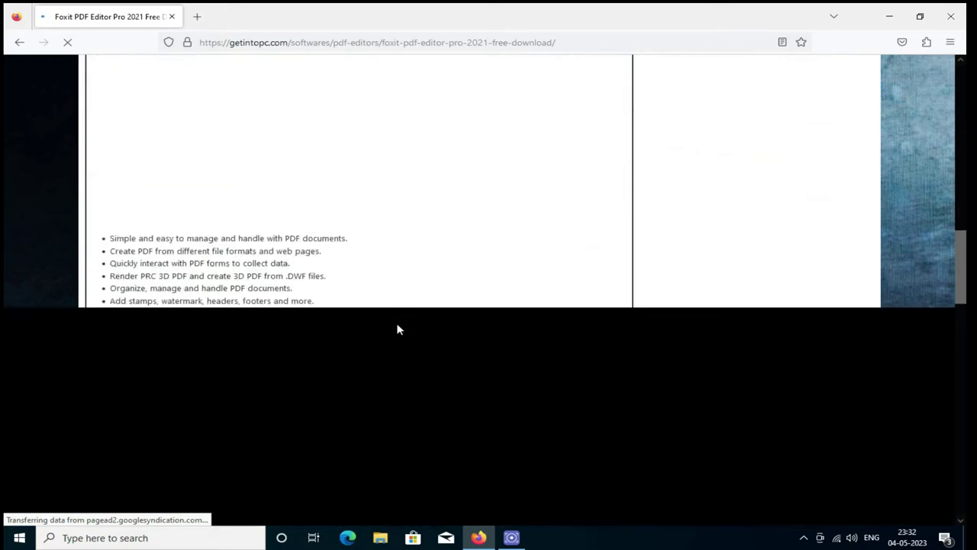
scroll(401, 328, "down", 6)
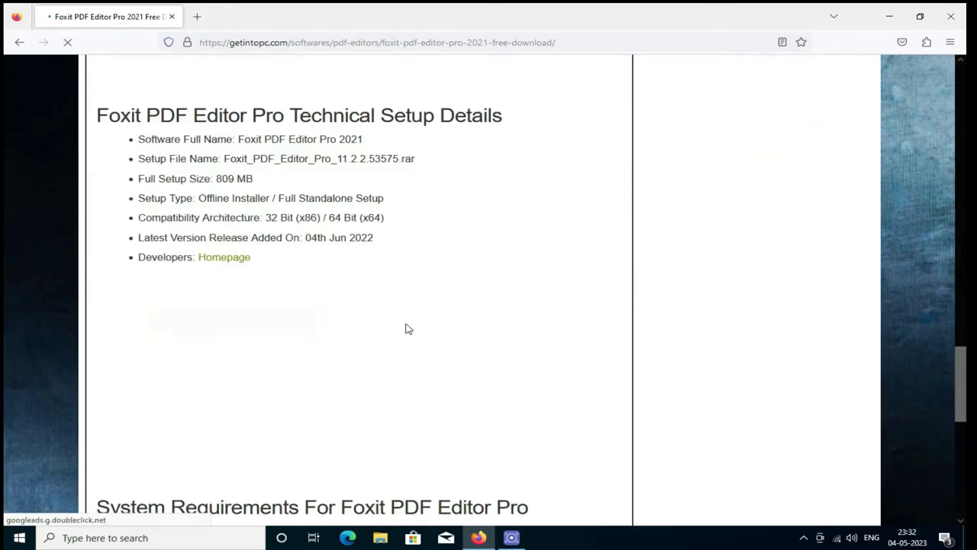
scroll(410, 331, "down", 5)
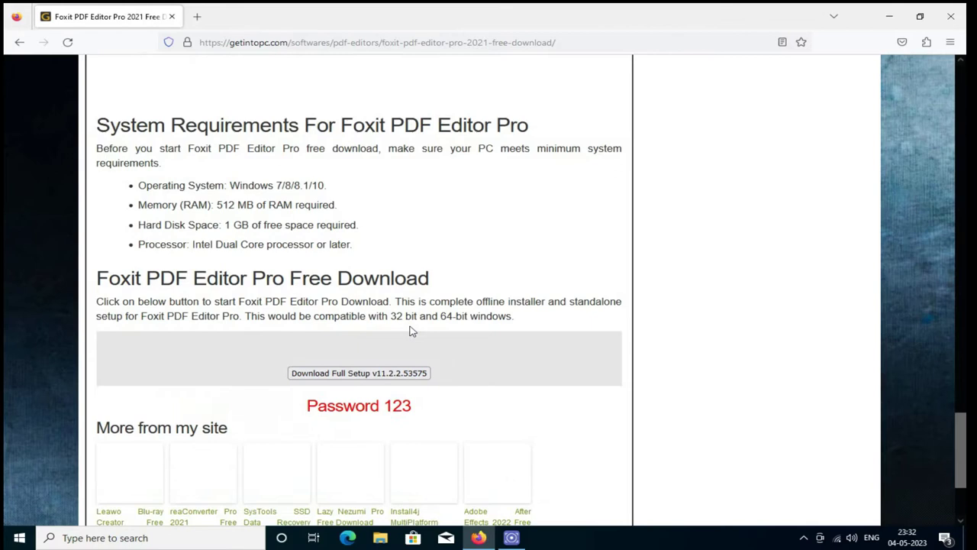
Start downloading the Foxit full setup v11.2.2.53575 and check its progress in the downloads panel.
left_click(316, 261)
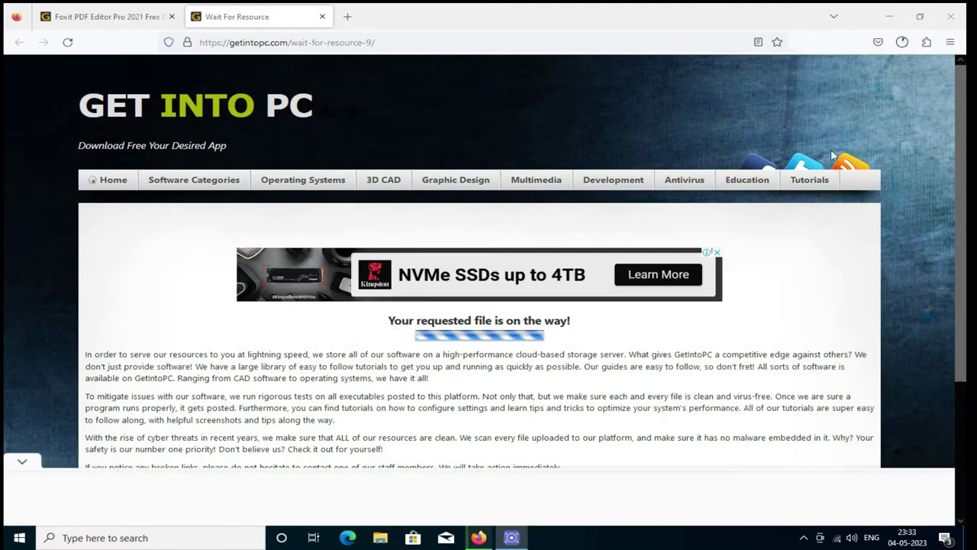
left_click(905, 42)
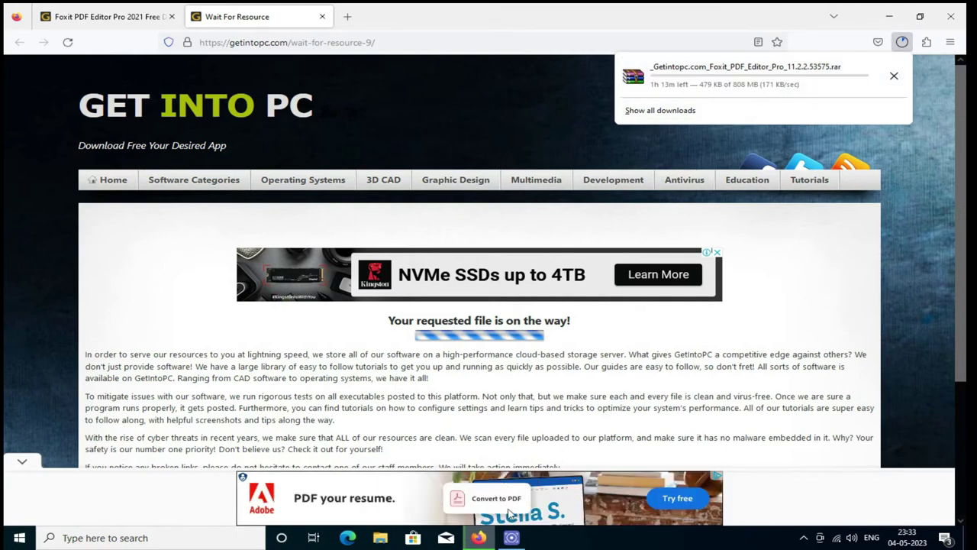
Close the waiting tab and resume the paused Foxit .rar download.
key("ctrl+w")
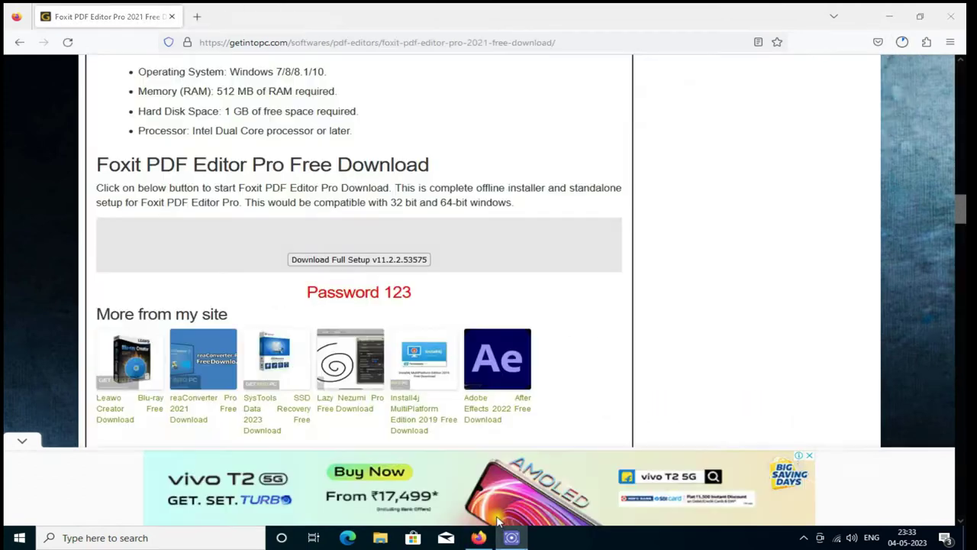
left_click(902, 44)
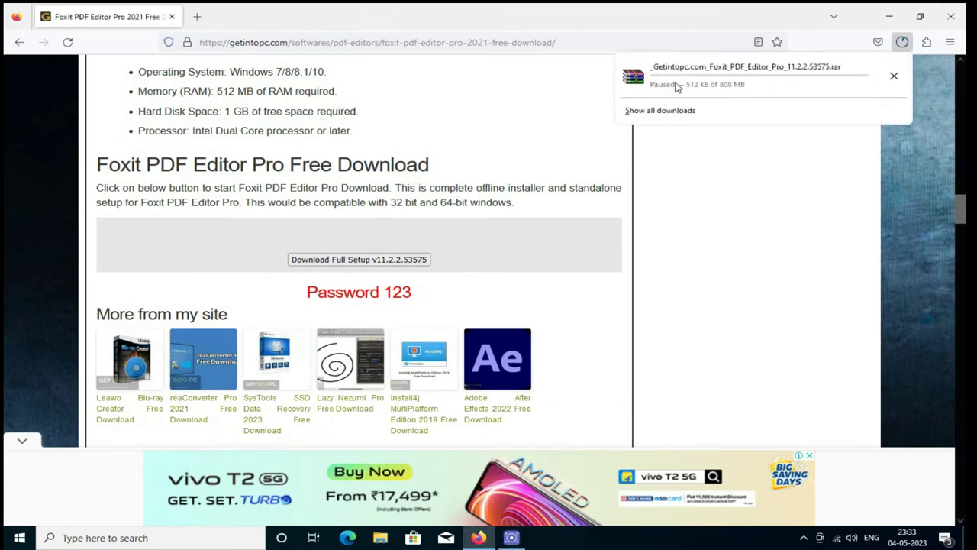
right_click(725, 73)
left_click(757, 84)
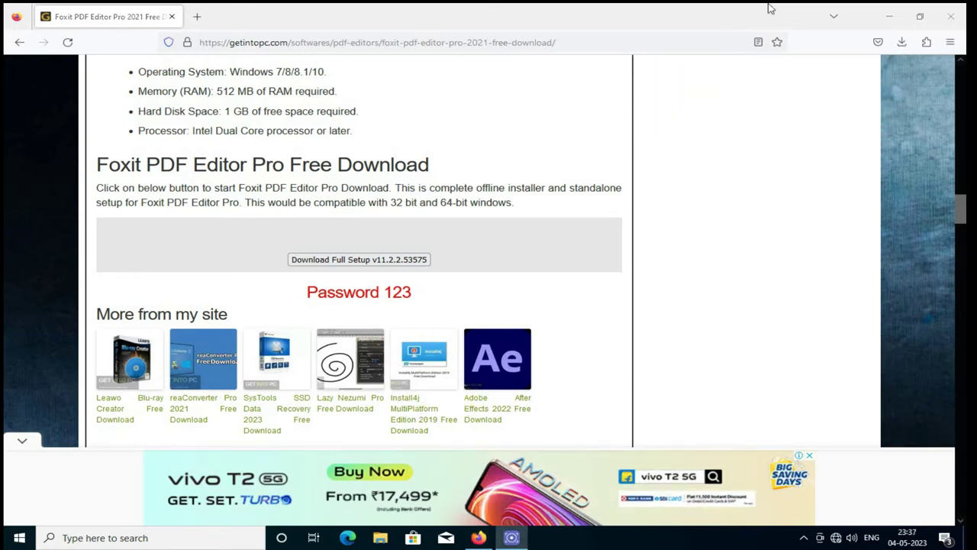
Recheck the Foxit download status, then close Firefox.
left_click(901, 42)
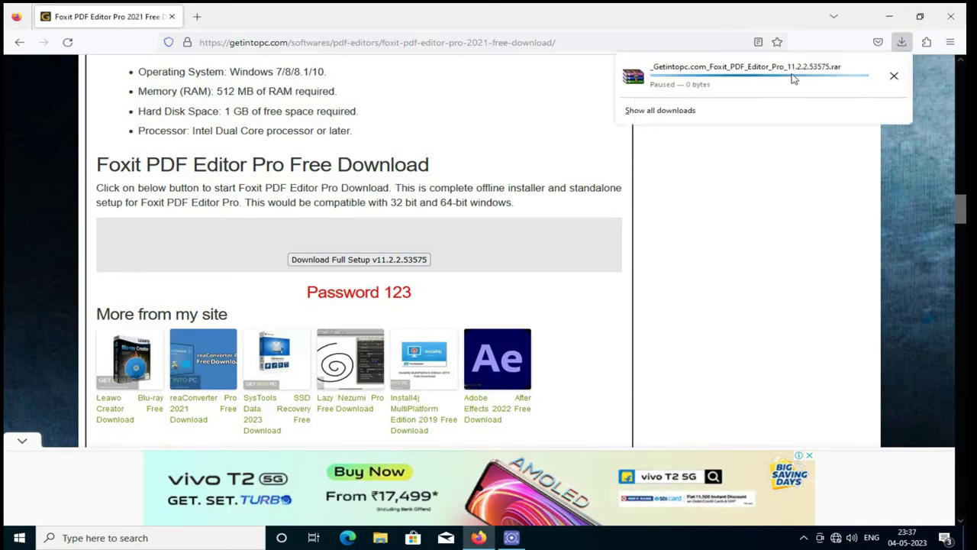
left_click(748, 144)
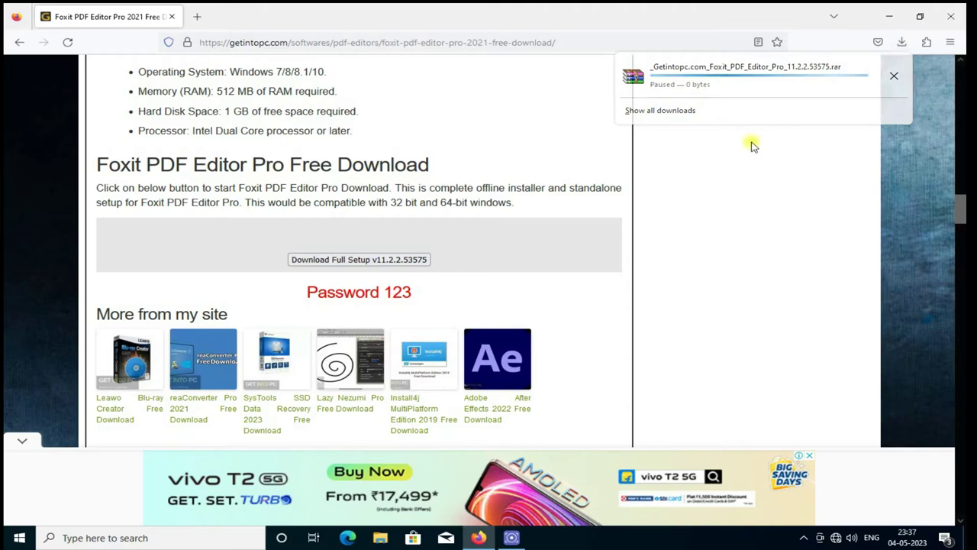
left_click(951, 17)
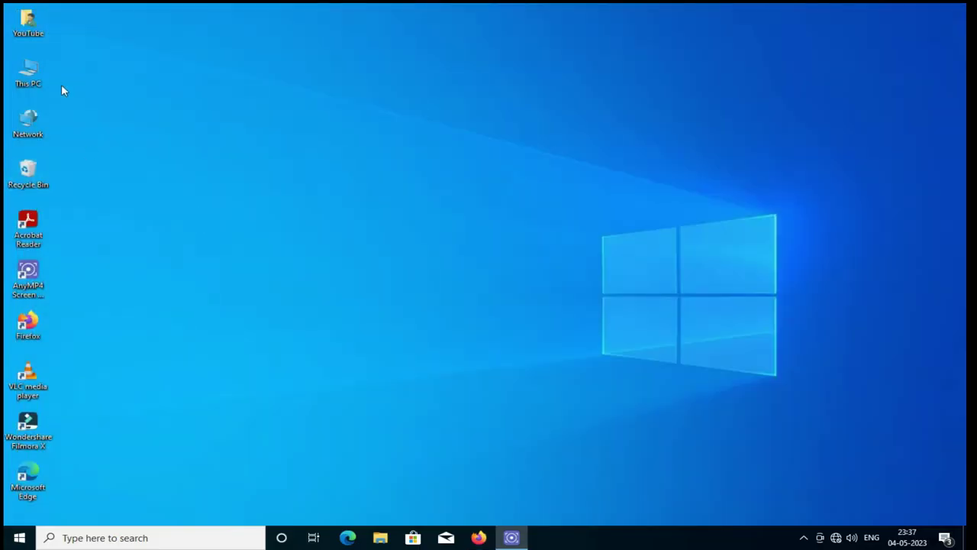
Extract the Foxit .rar in Downloads into its own _Getintopc.com_Foxit_PDF_Editor_Pro_11.2.2.53575 folder, entering the archive password.
left_click(99, 40)
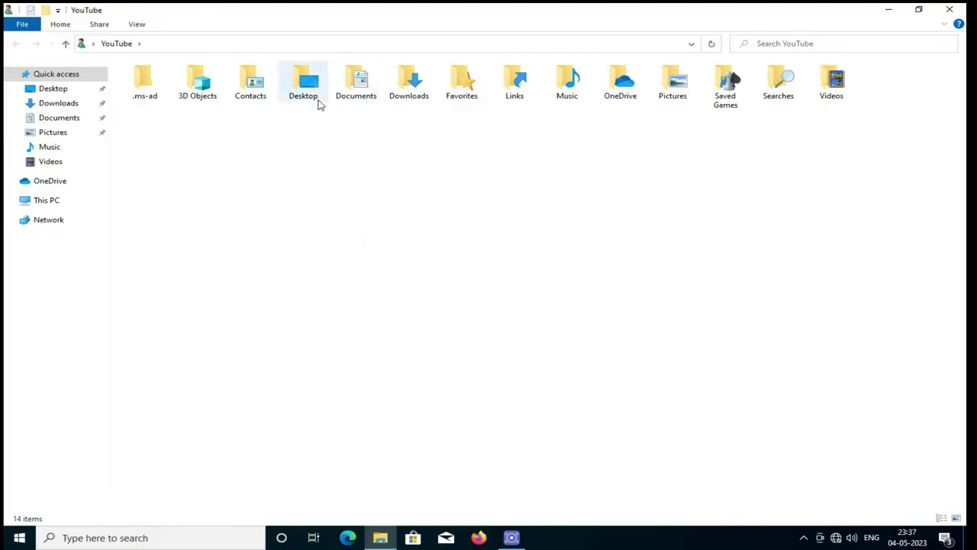
double_click(407, 84)
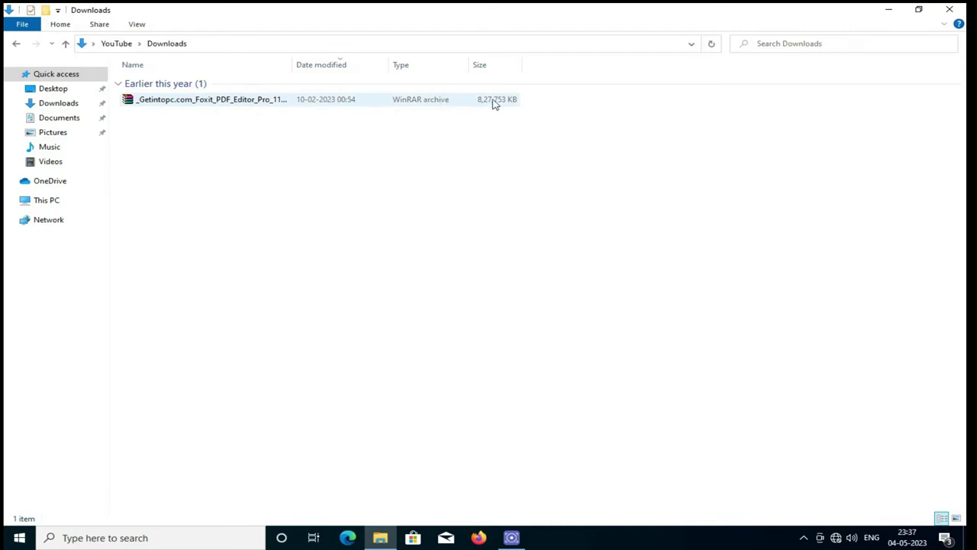
right_click(227, 107)
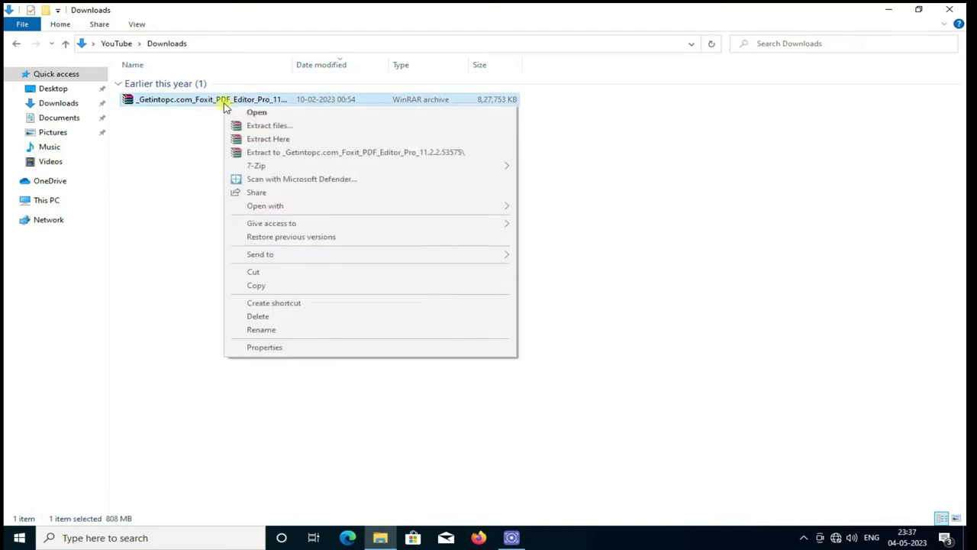
left_click(275, 153)
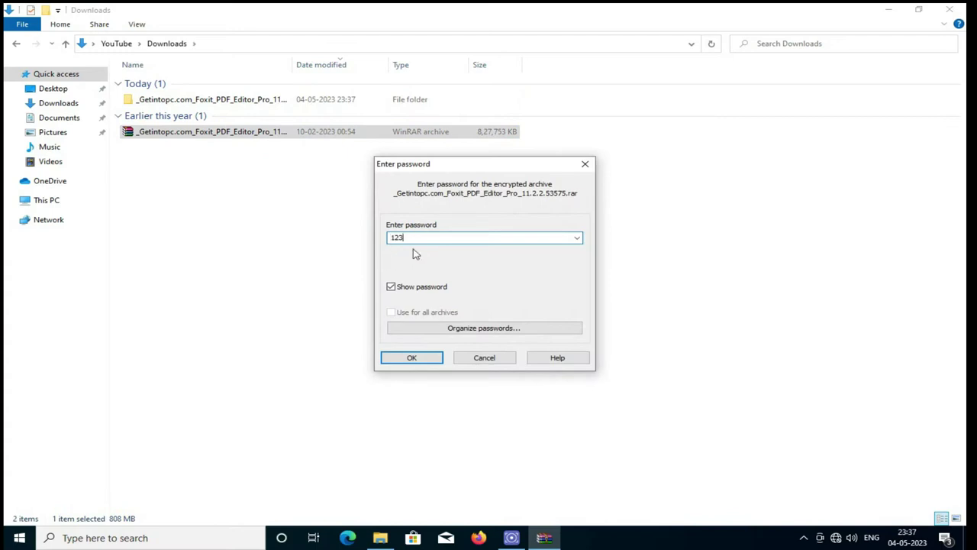
left_click(412, 358)
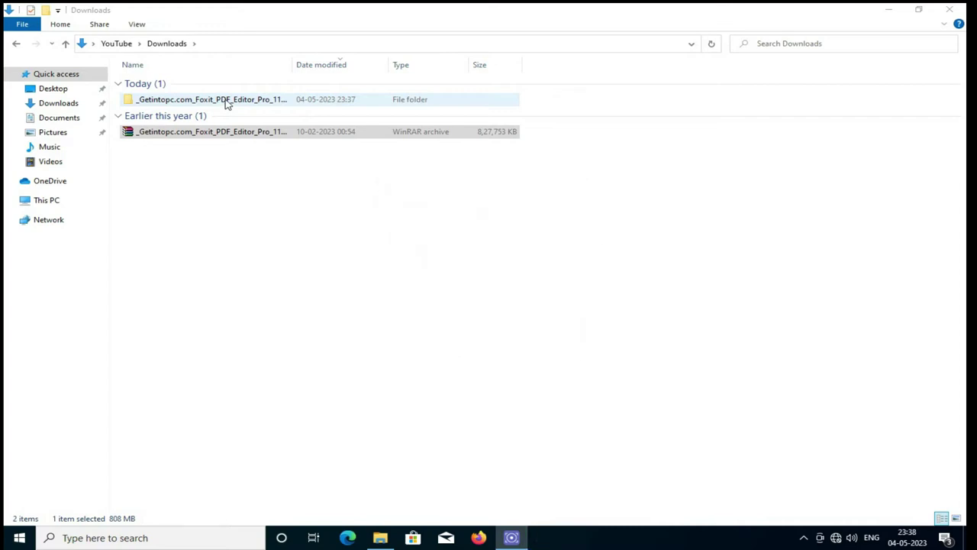
Run Setup from the Foxit_PDF_Editor_Pro_11.2.2.53575 folder and advance the wizard to the license agreement.
double_click(226, 102)
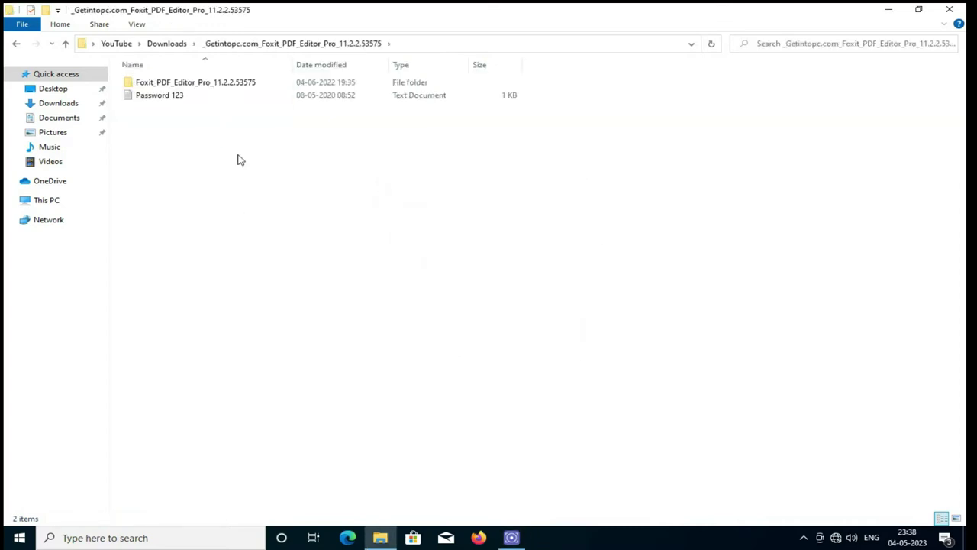
double_click(196, 84)
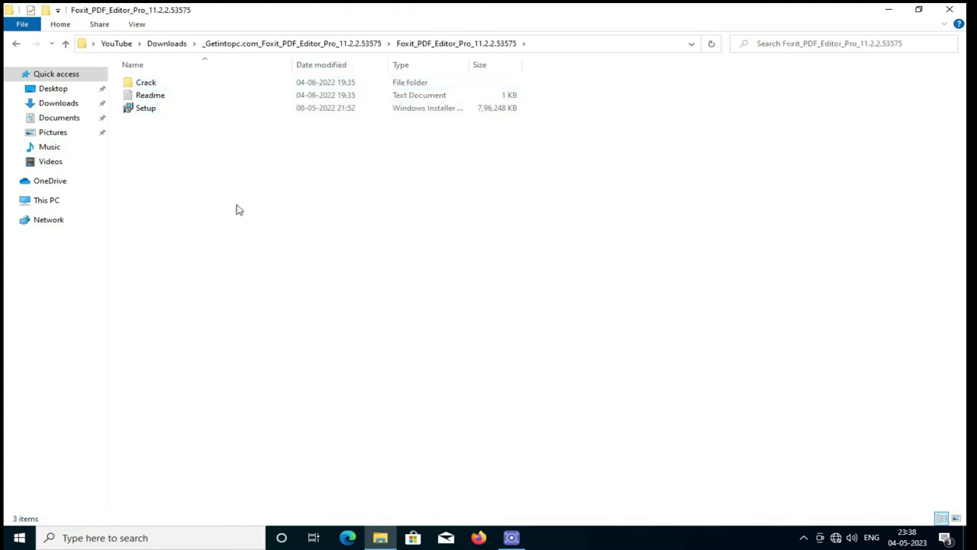
right_click(140, 111)
left_click(165, 116)
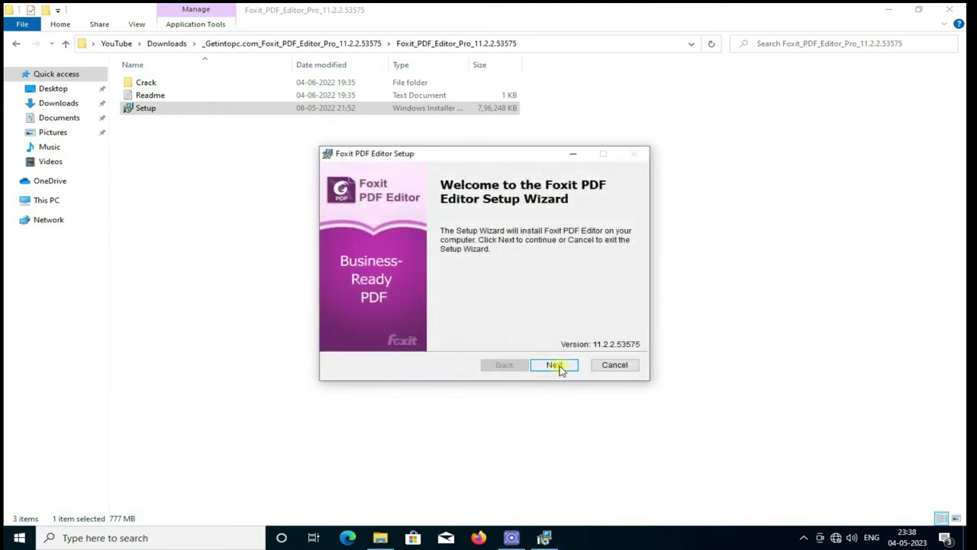
left_click(557, 367)
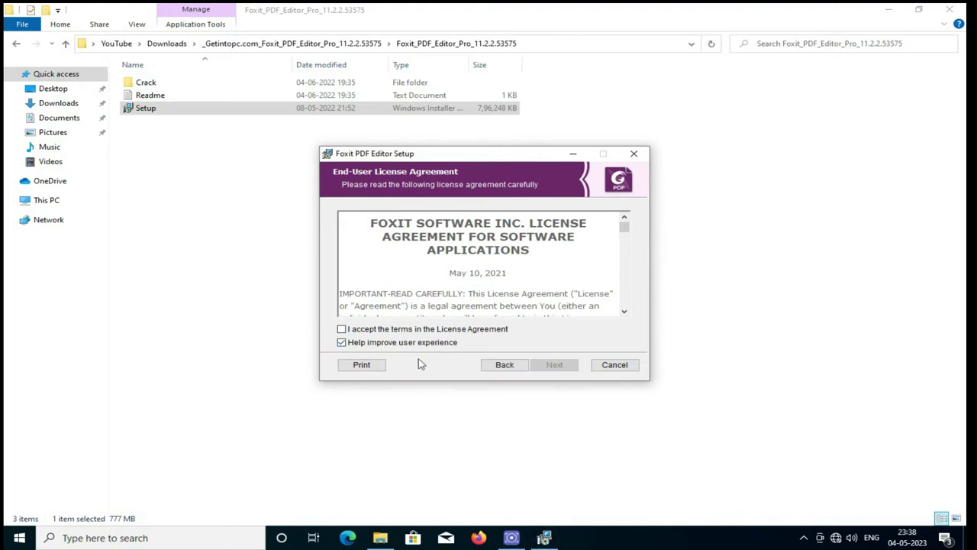
left_click(504, 528)
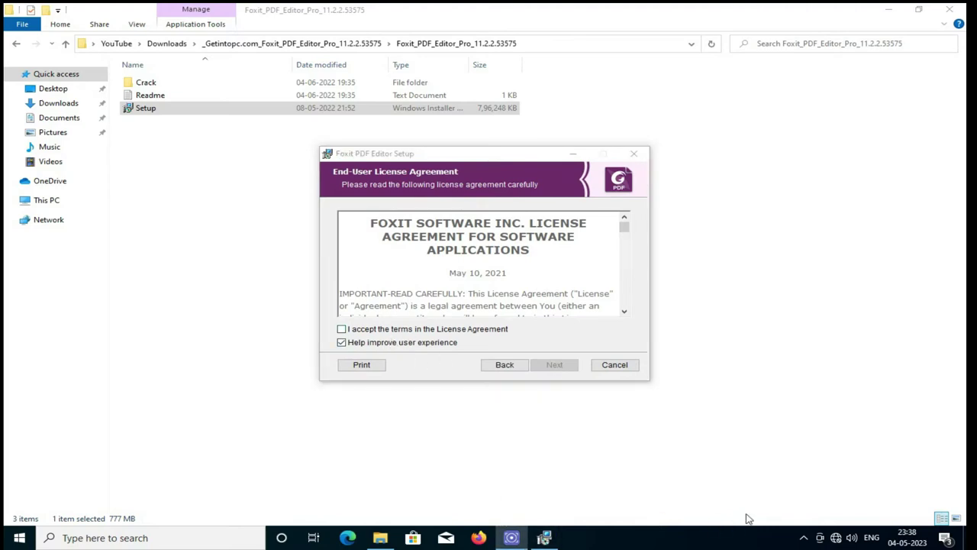
Open Windows Security's Virus & threat protection settings from the system tray.
left_click(805, 539)
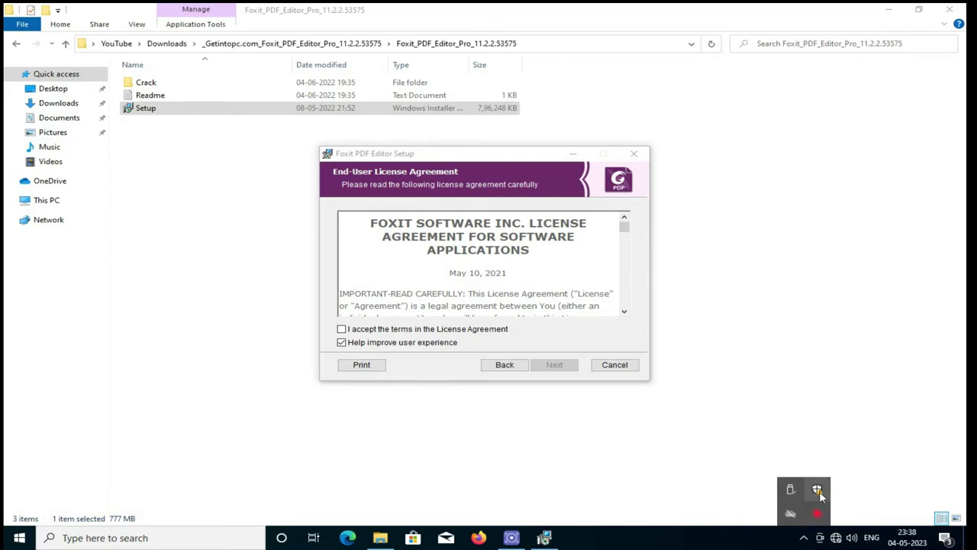
left_click(817, 490)
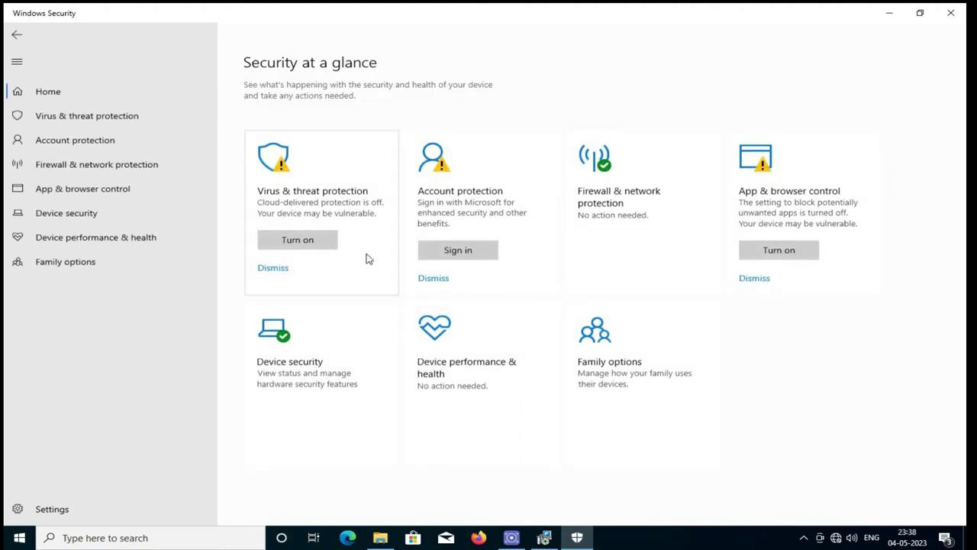
left_click(85, 122)
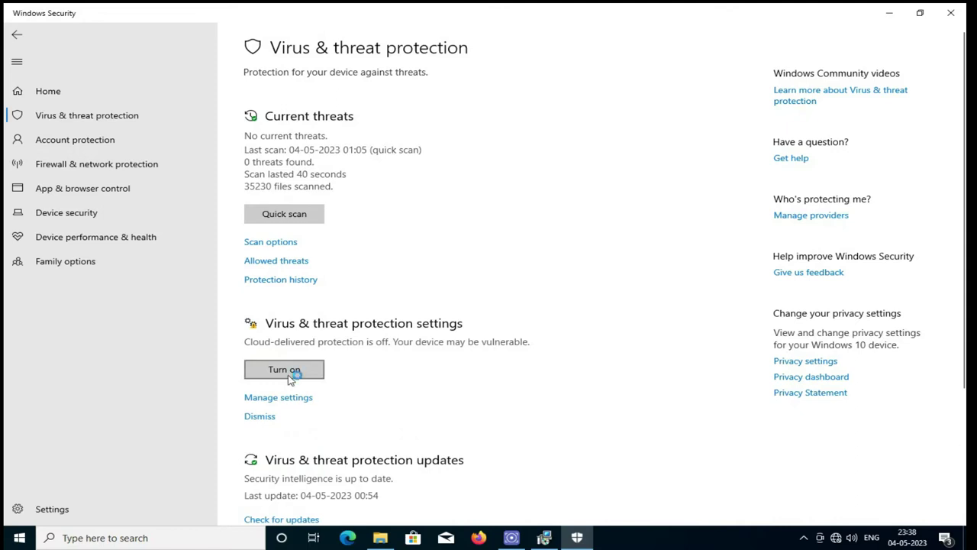
left_click(286, 400)
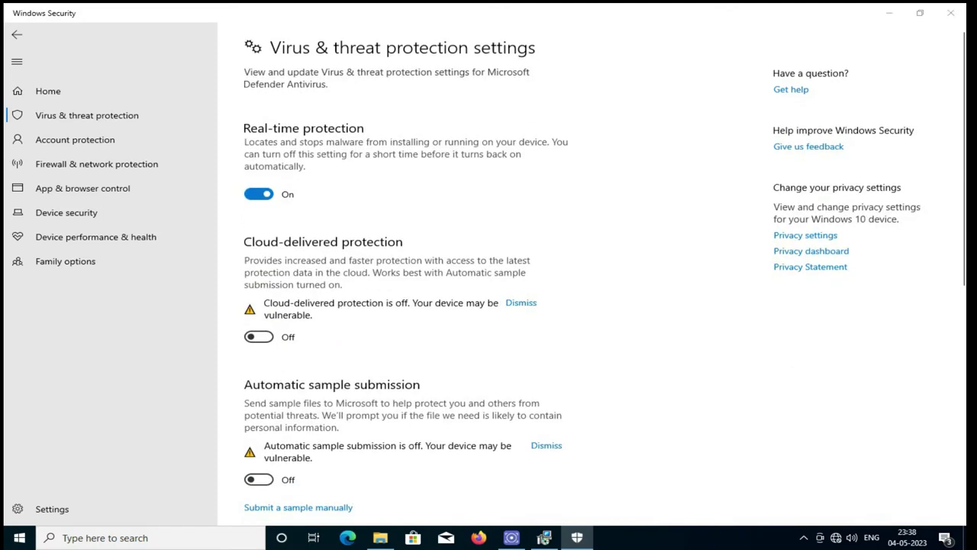
Turn off Real-time and Tamper Protection, dismissing the cloud and sample submission warnings.
left_click(258, 196)
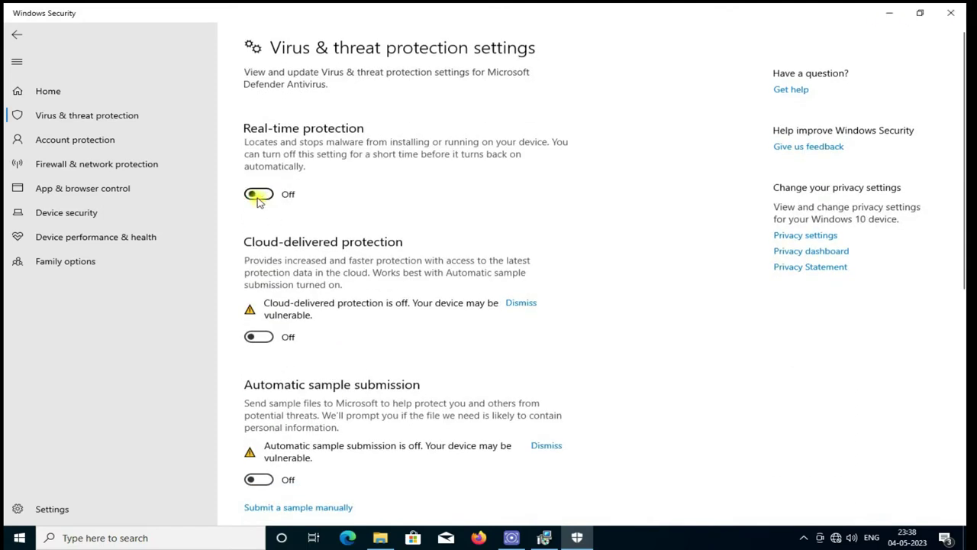
left_click(527, 315)
left_click(537, 434)
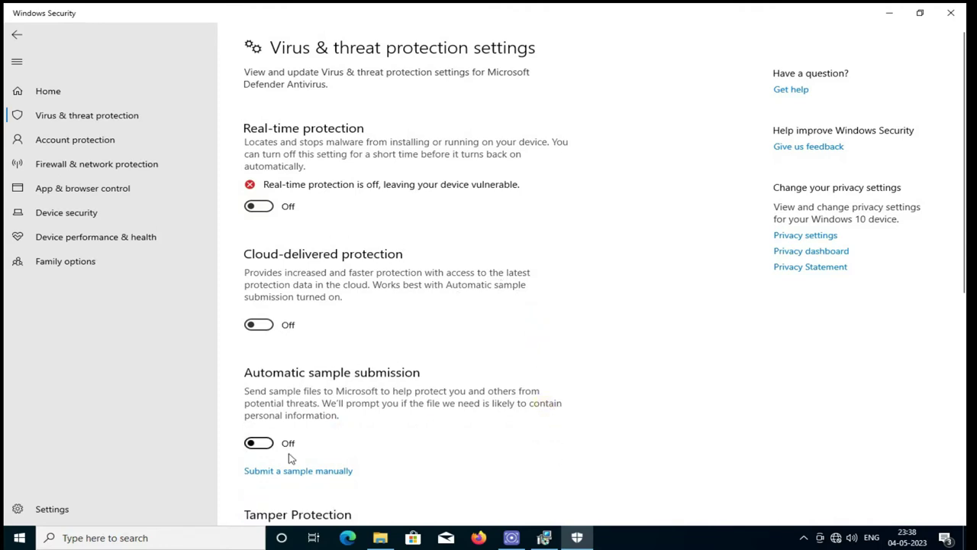
scroll(276, 340, "down", 3)
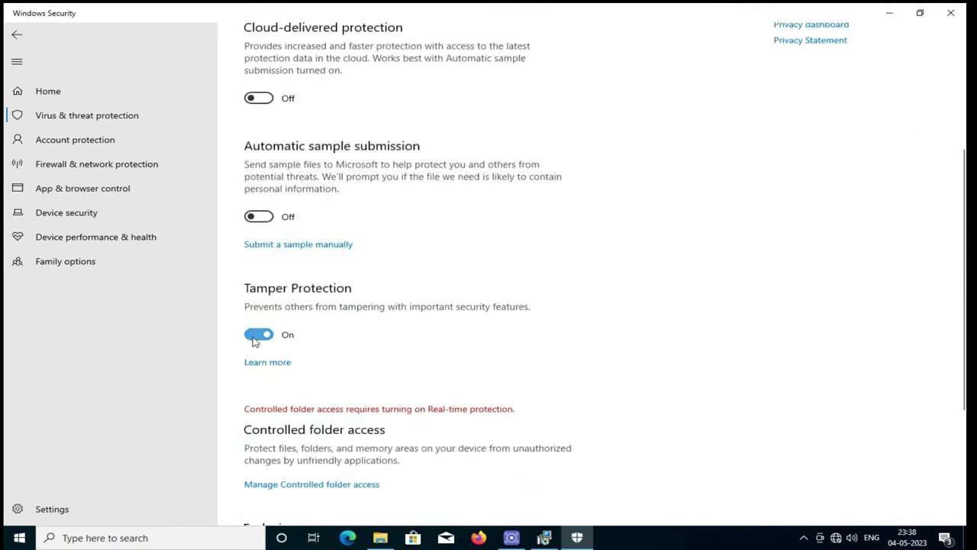
left_click(258, 333)
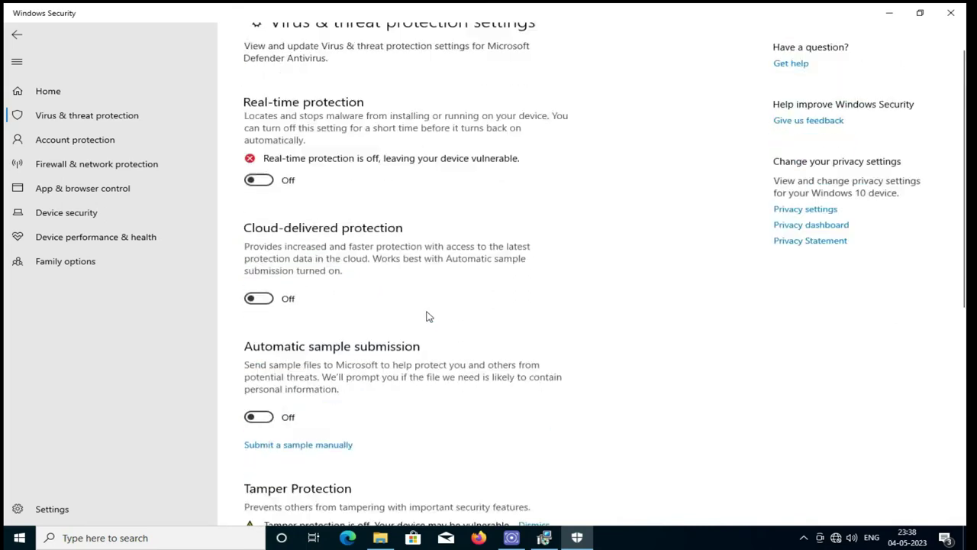
scroll(425, 316, "up", 3)
Accept the Foxit license terms and start a Typical install to C:\Program Files (x86)\Foxit Software\.
left_click(951, 13)
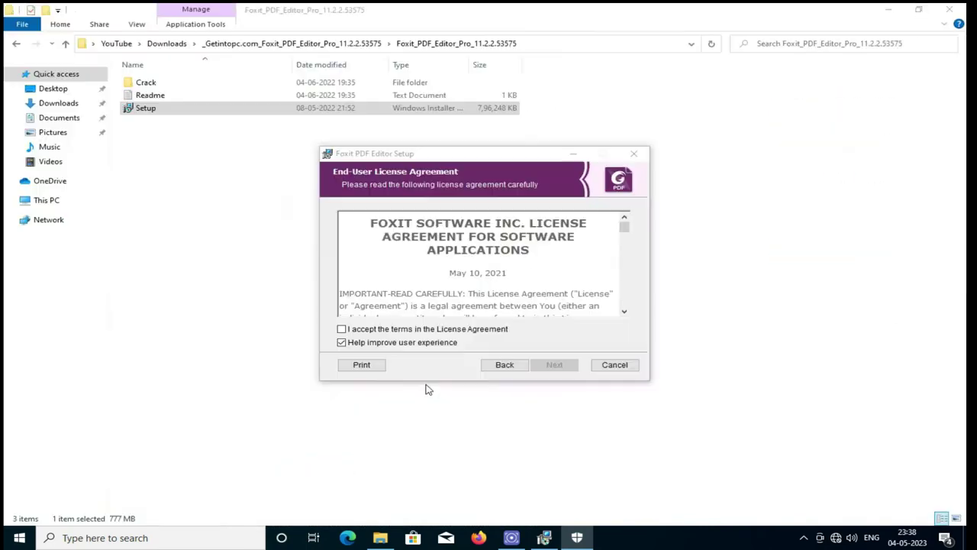
left_click(384, 329)
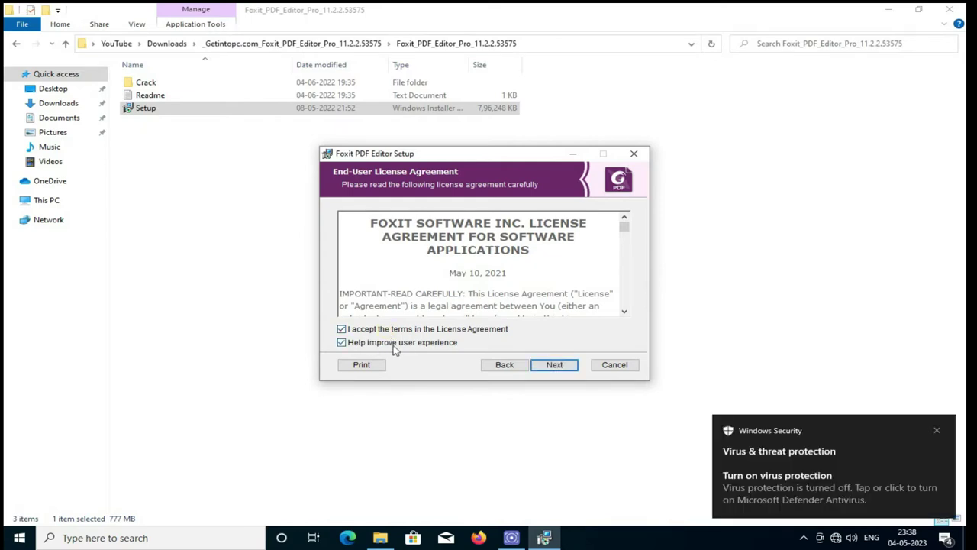
left_click(554, 366)
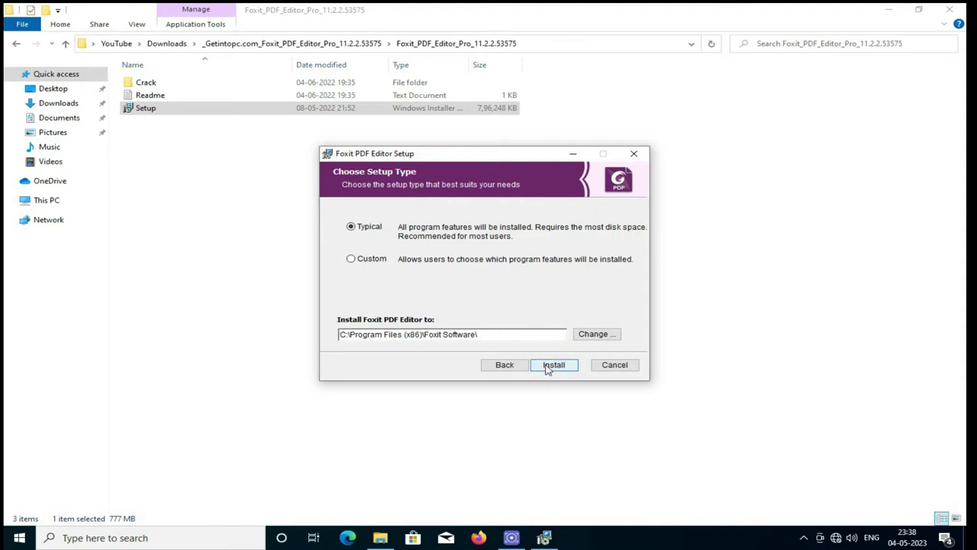
left_click(552, 366)
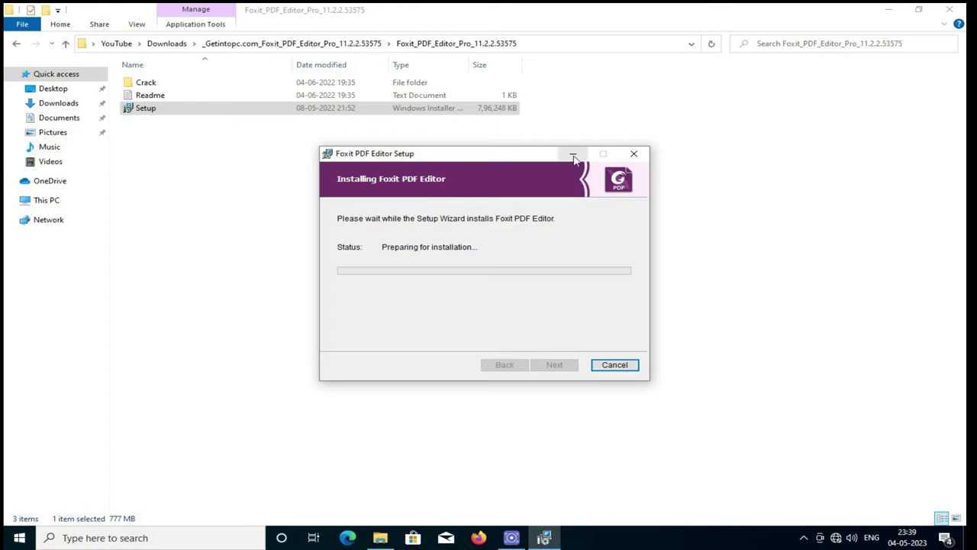
Read the Readme note in the extracted Foxit folder.
left_click(127, 94)
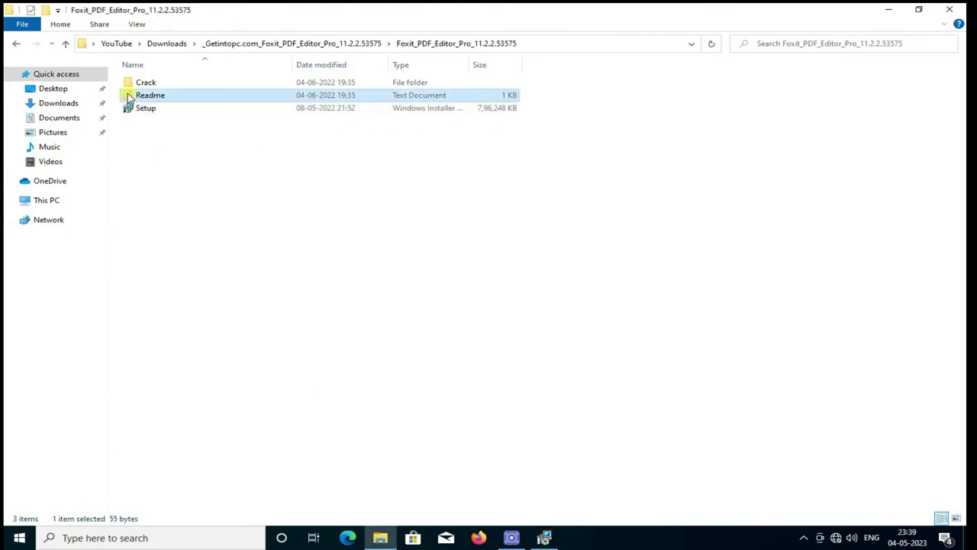
double_click(127, 95)
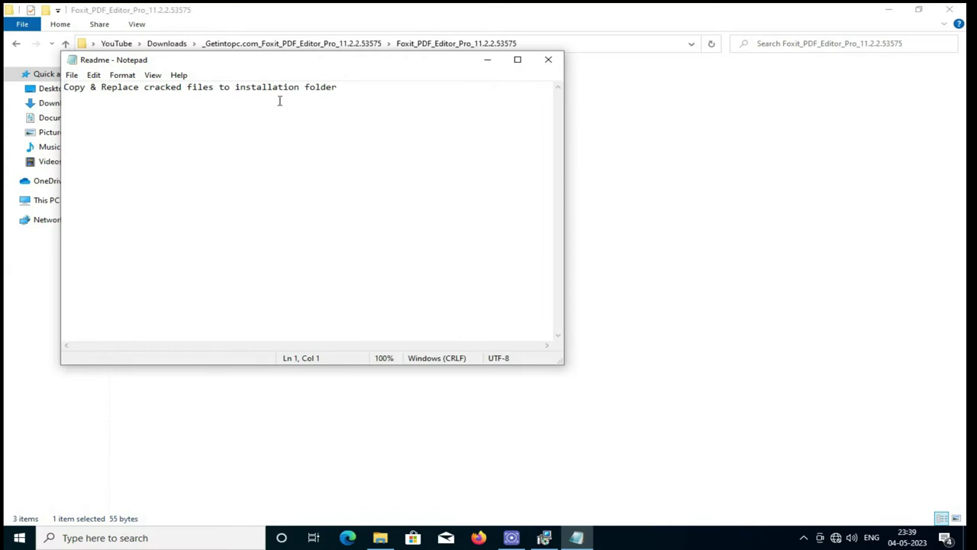
left_click(548, 59)
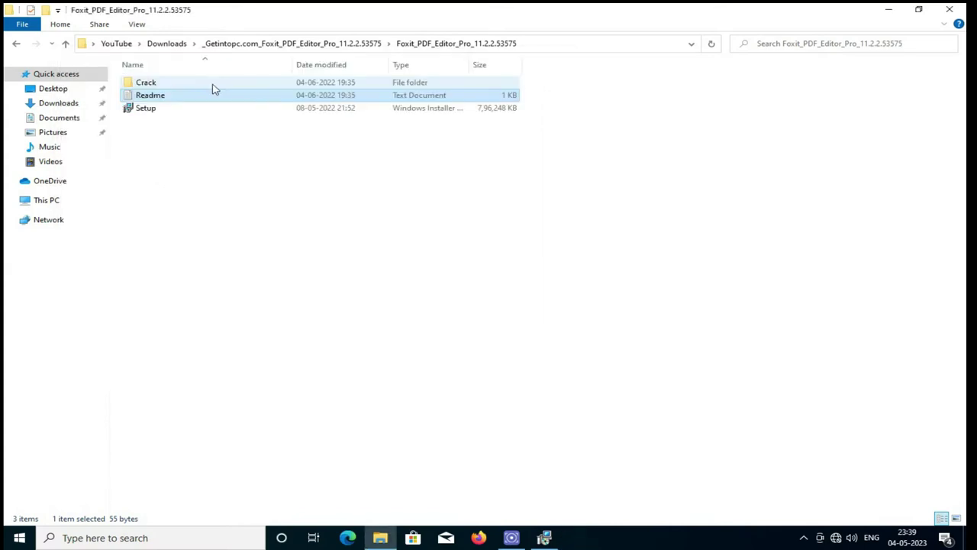
Copy plugins and FoxitPDFEditor from the Crack folder.
double_click(147, 82)
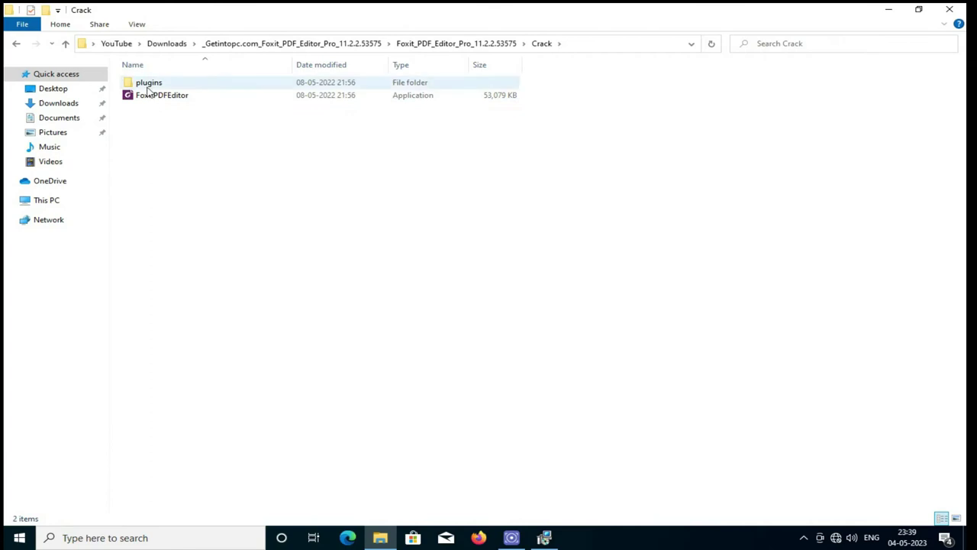
left_click_drag(157, 122, 139, 85)
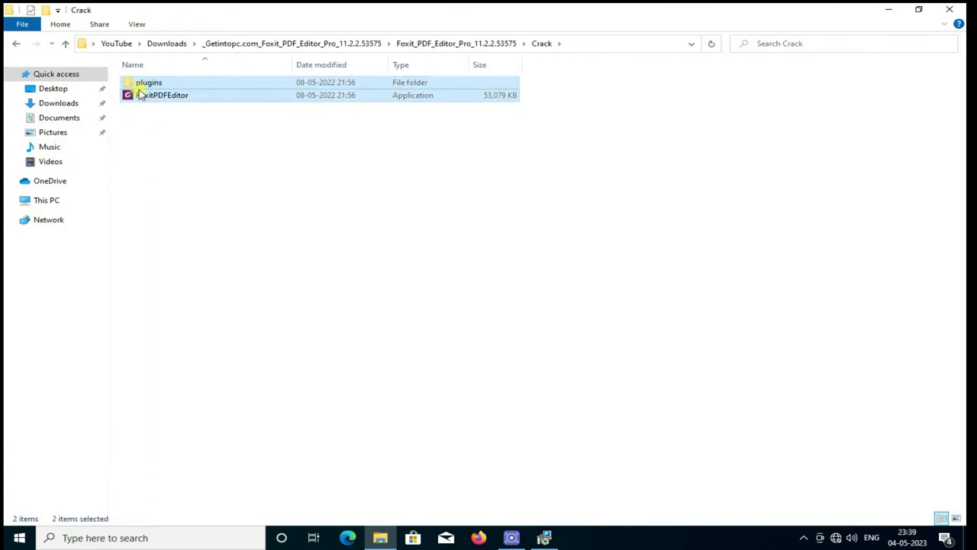
right_click(139, 92)
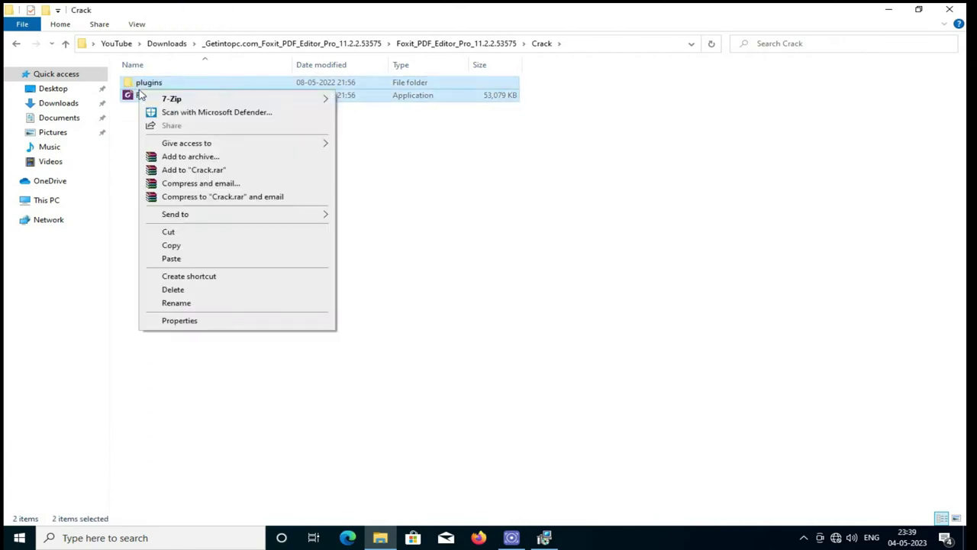
left_click(172, 246)
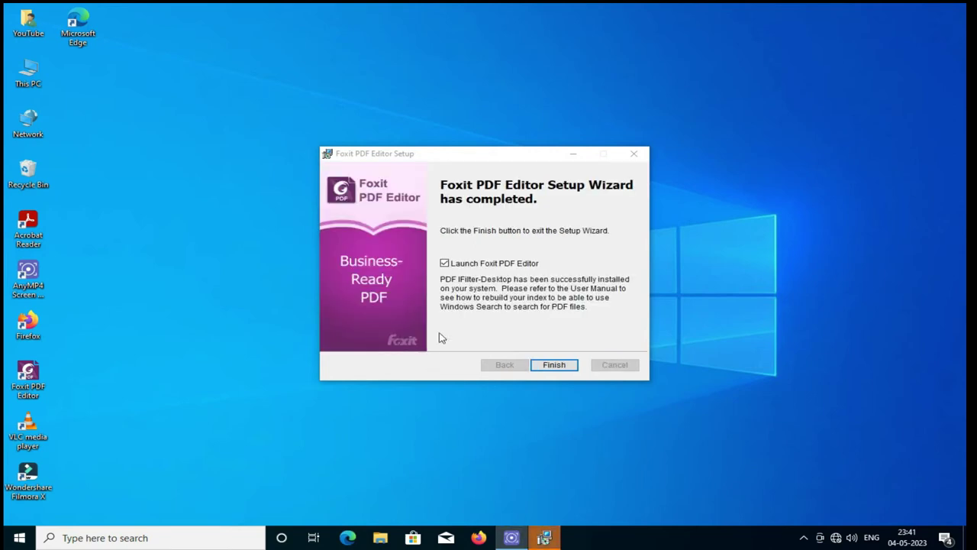
Finish setup without launching Foxit PDF Editor, then dismiss the desktop shortcut's options list.
left_click(469, 263)
left_click(554, 365)
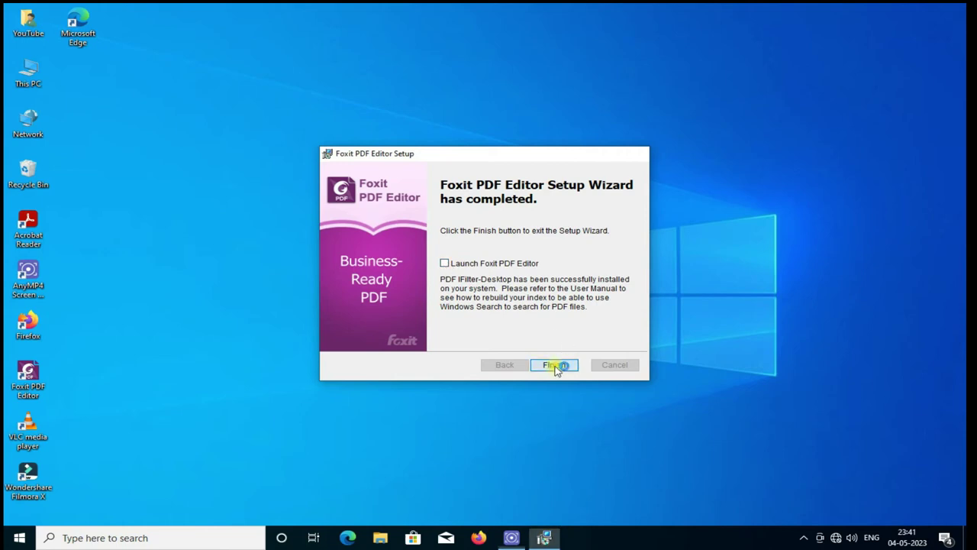
right_click(35, 380)
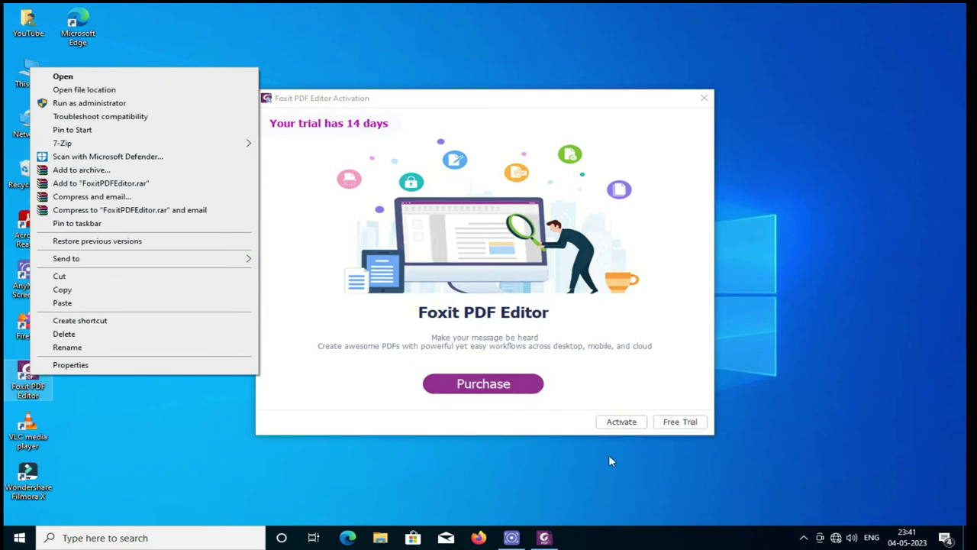
left_click(186, 462)
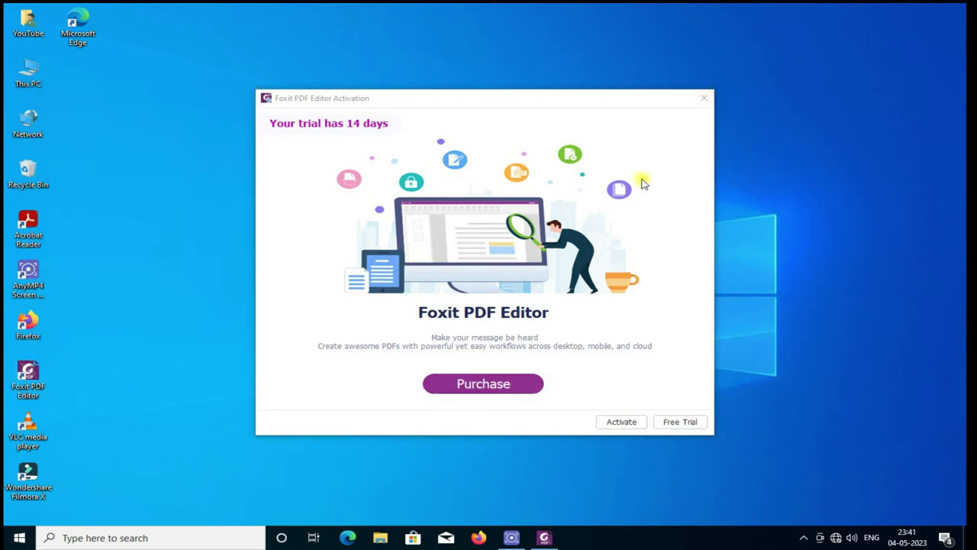
Close the Foxit activation window and open the Foxit PDF Editor shortcut's file location.
left_click(704, 98)
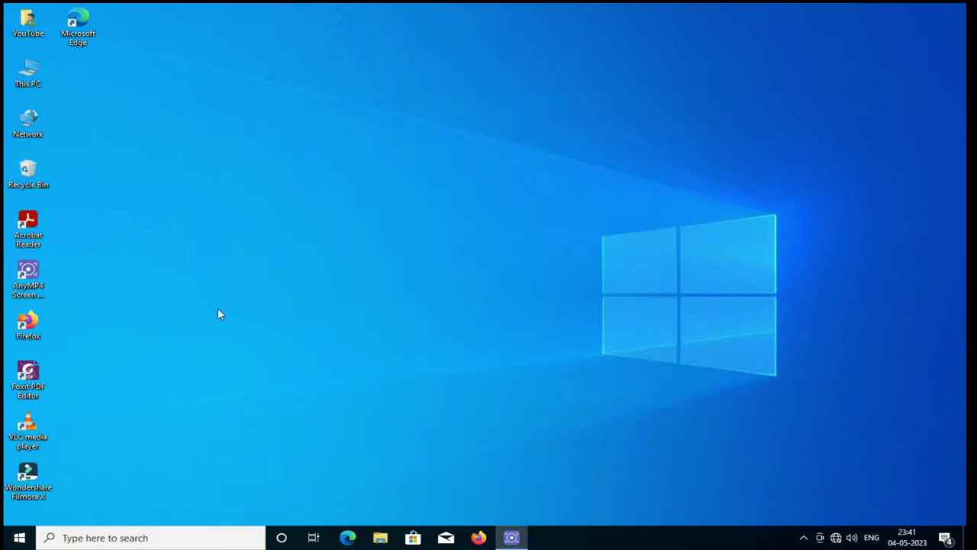
right_click(25, 377)
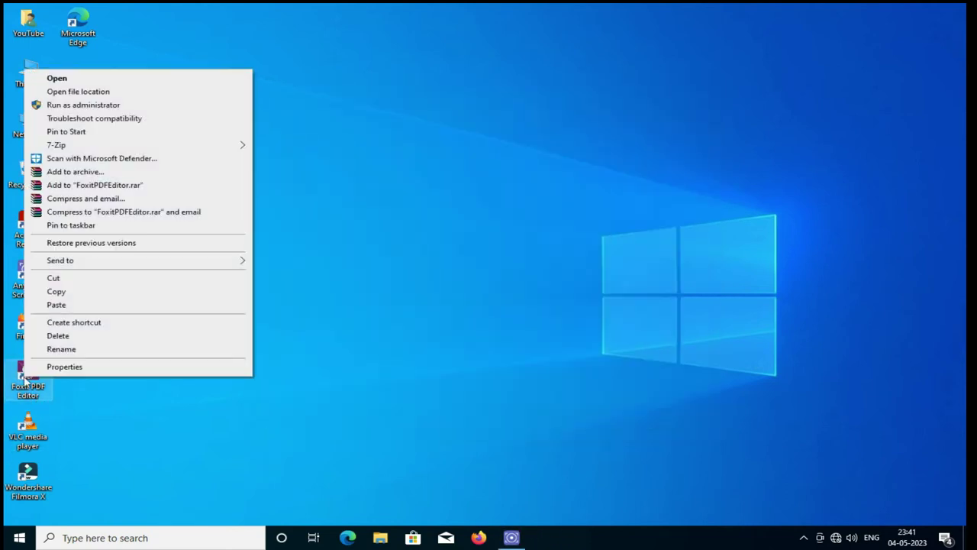
left_click(63, 368)
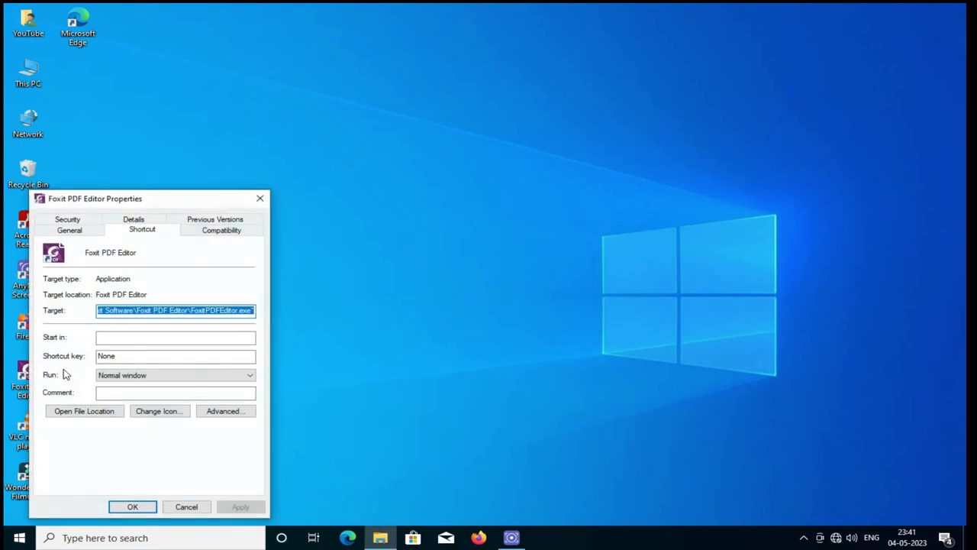
left_click(82, 412)
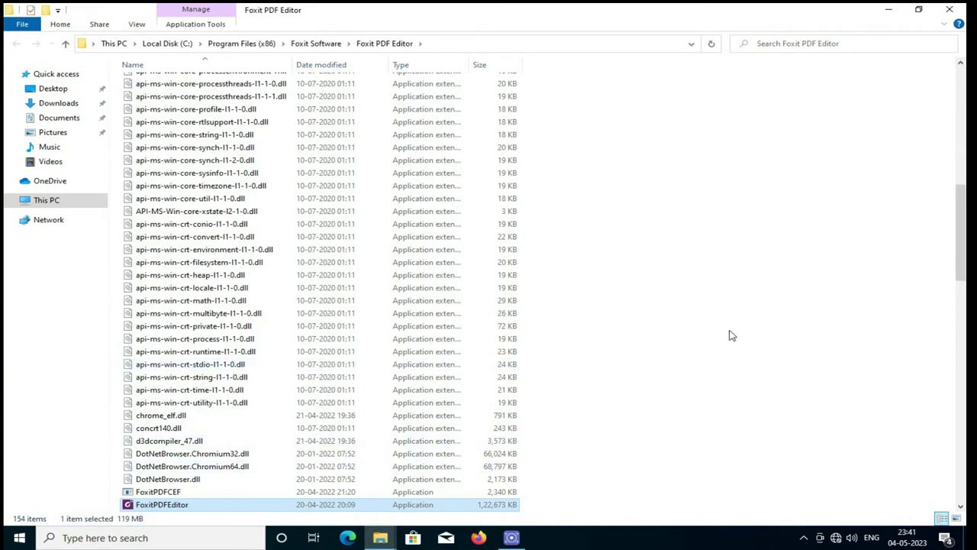
Paste the copied files into the Foxit PDF Editor folder, replacing existing files with administrator permission.
right_click(646, 290)
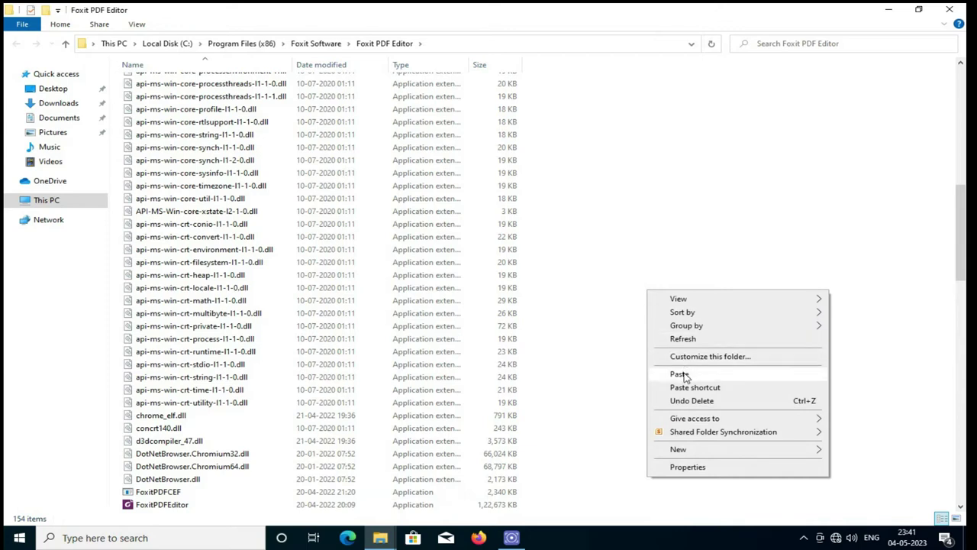
left_click(683, 375)
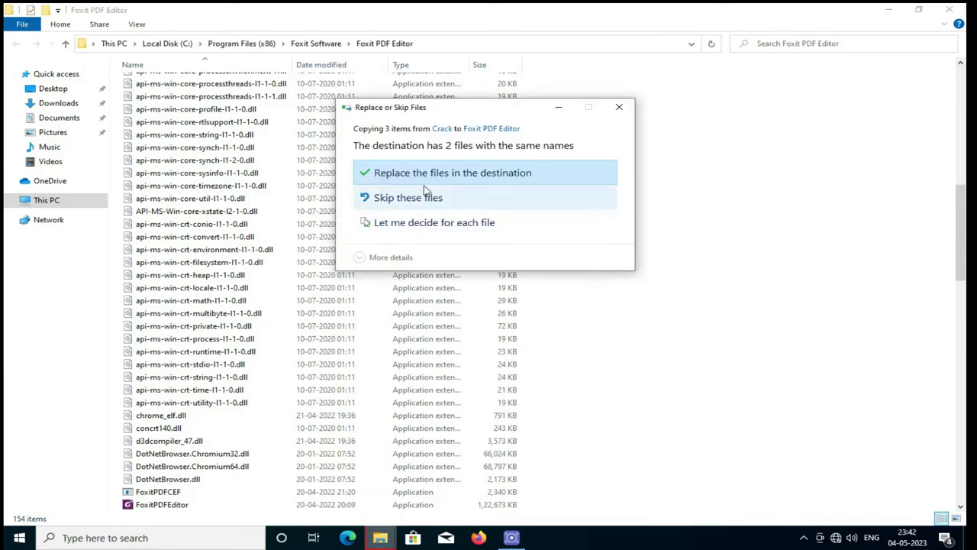
left_click(419, 172)
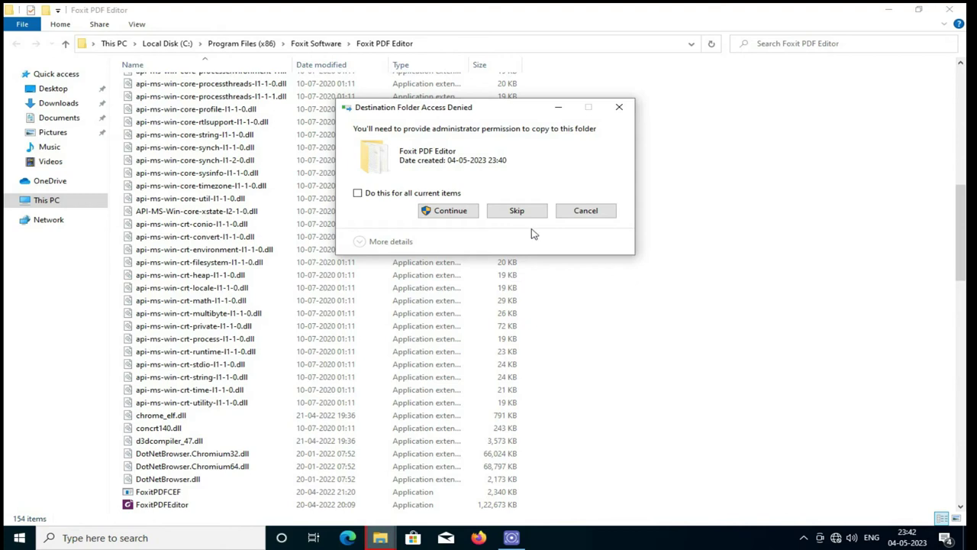
left_click(451, 212)
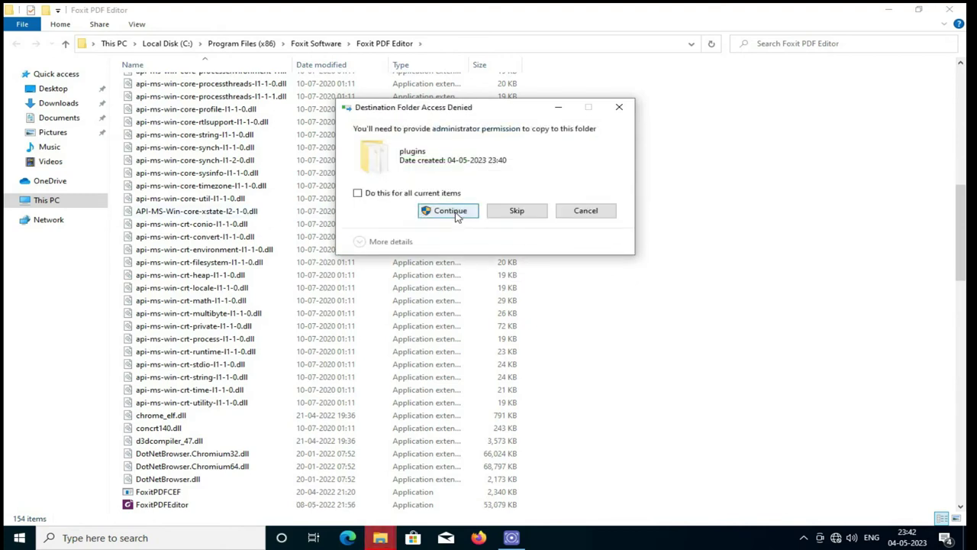
left_click(450, 212)
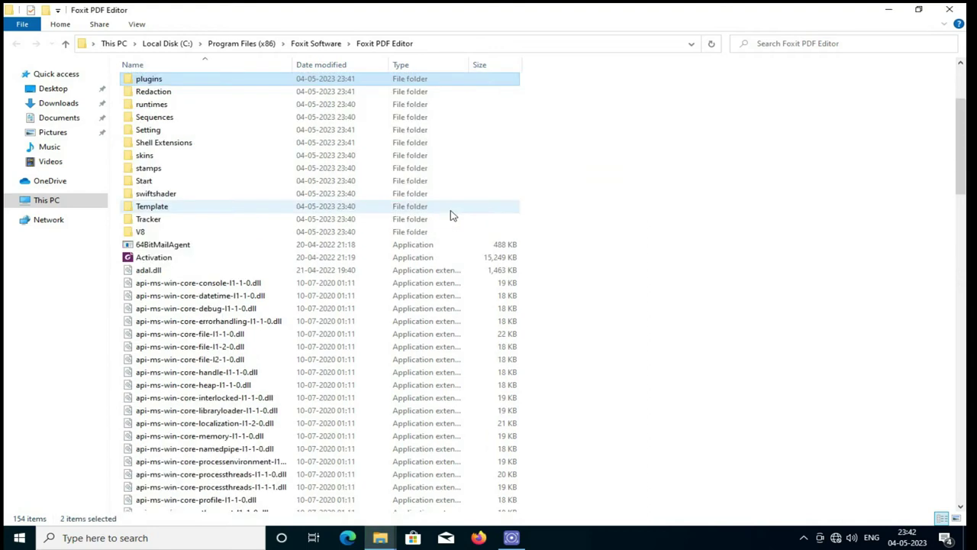
Run the Activation application as administrator.
left_click(150, 262)
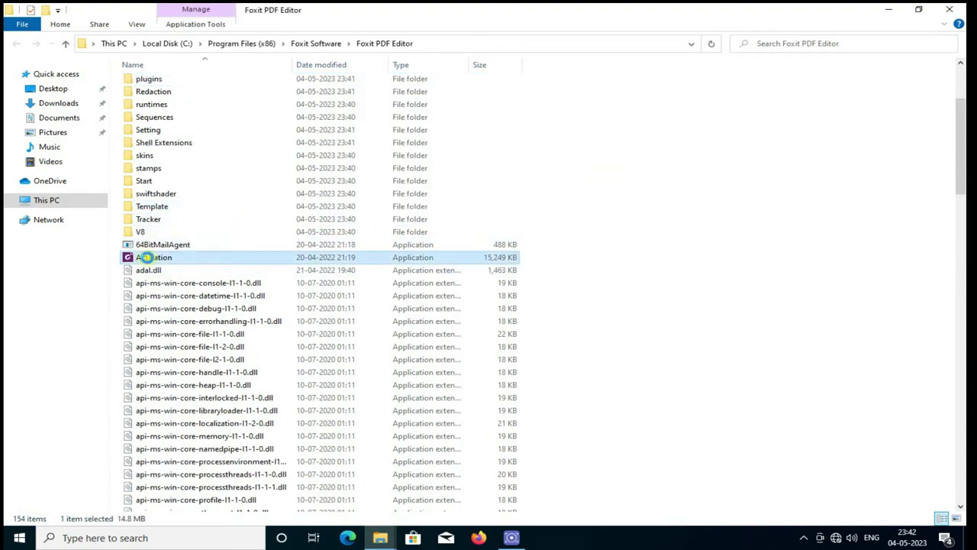
right_click(149, 262)
left_click(202, 246)
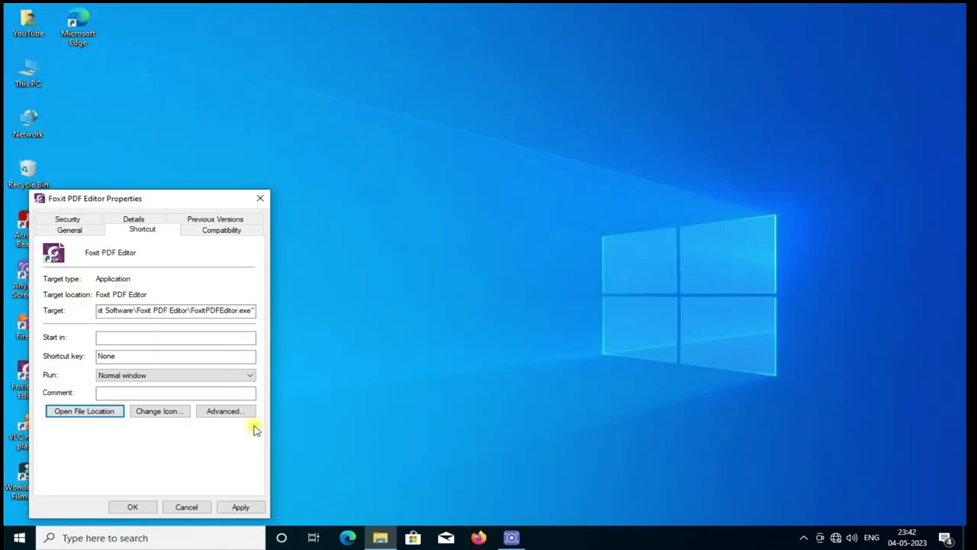
Close the program folder, apply the shortcut properties with admin approval, and maximize Foxit PDF Editor.
left_click(948, 9)
left_click(155, 506)
left_click(165, 385)
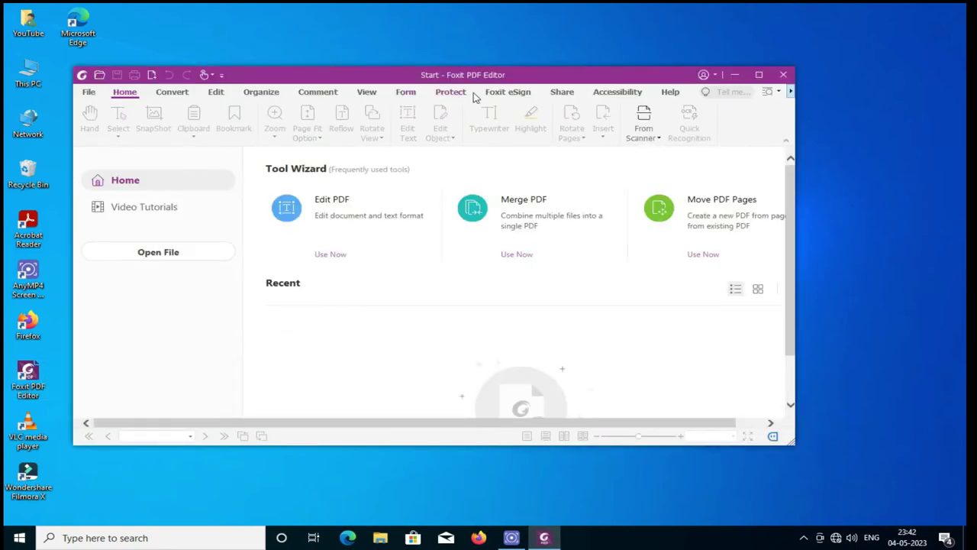
left_click(758, 74)
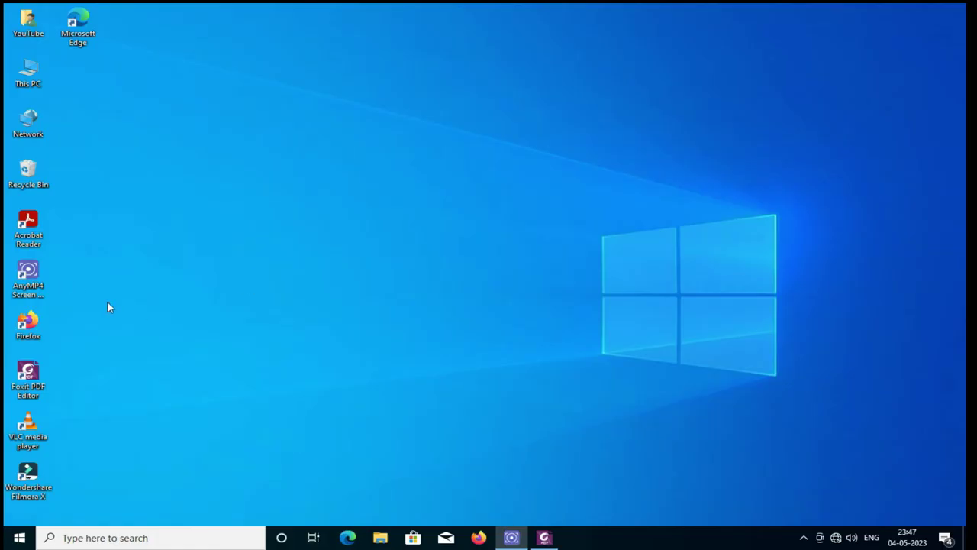
Open the sales estimate PDF from Local Disk (D:) in Foxit PDF Editor.
double_click(29, 72)
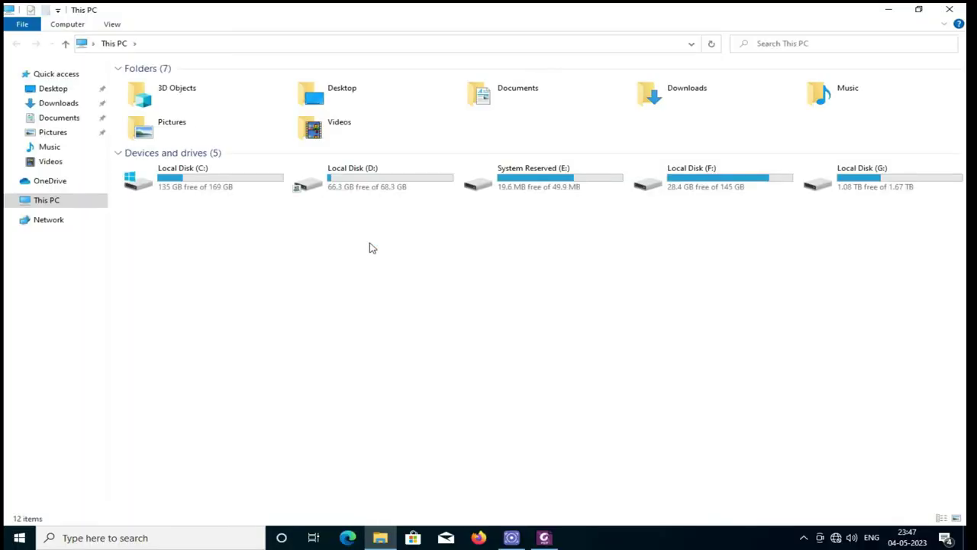
double_click(309, 181)
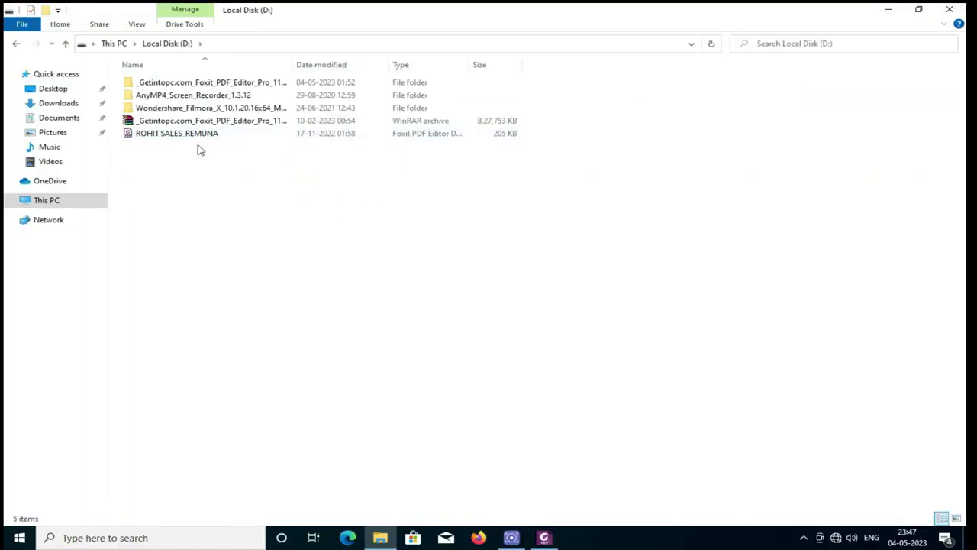
left_click(162, 136)
double_click(162, 135)
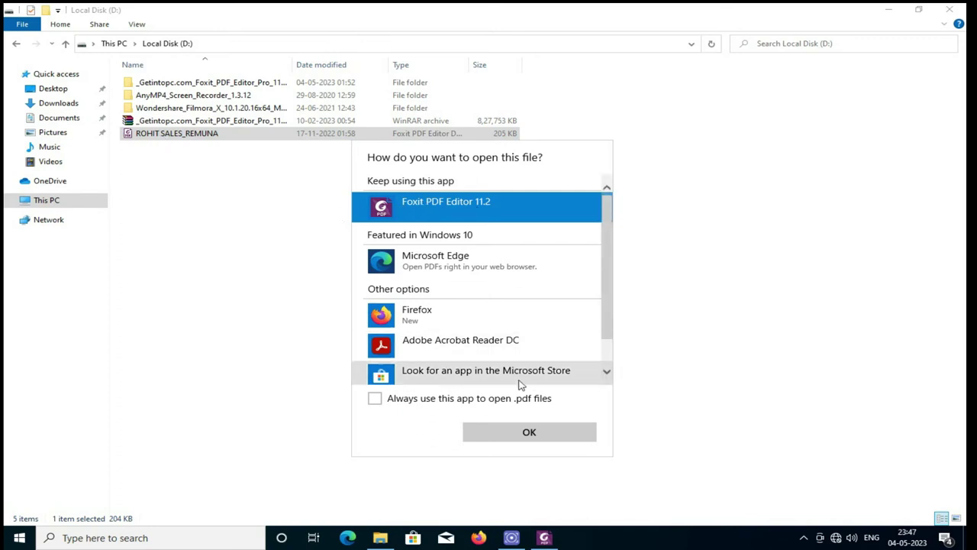
left_click(486, 429)
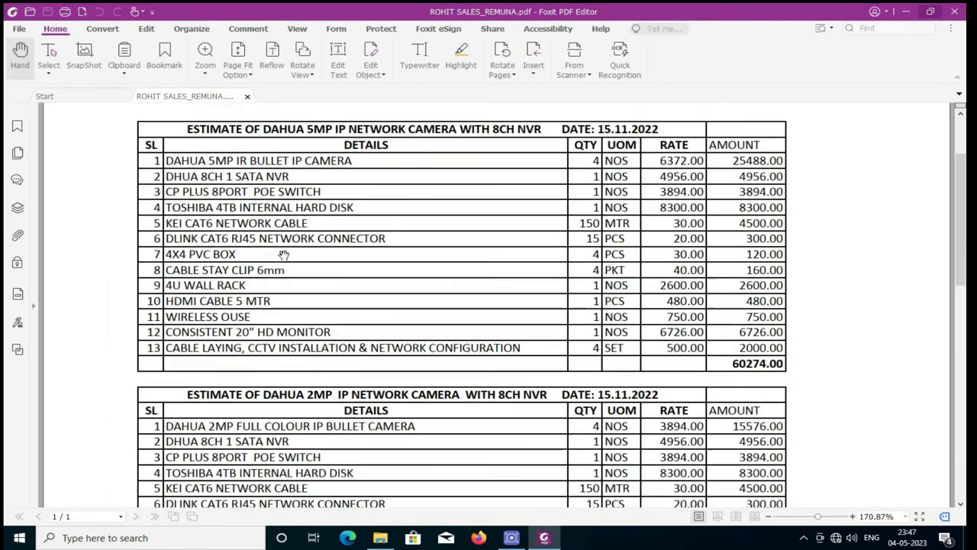
Scroll through the camera sales estimate and close the document.
scroll(283, 254, "down", 3)
scroll(568, 348, "down", 3)
scroll(568, 348, "down", 5)
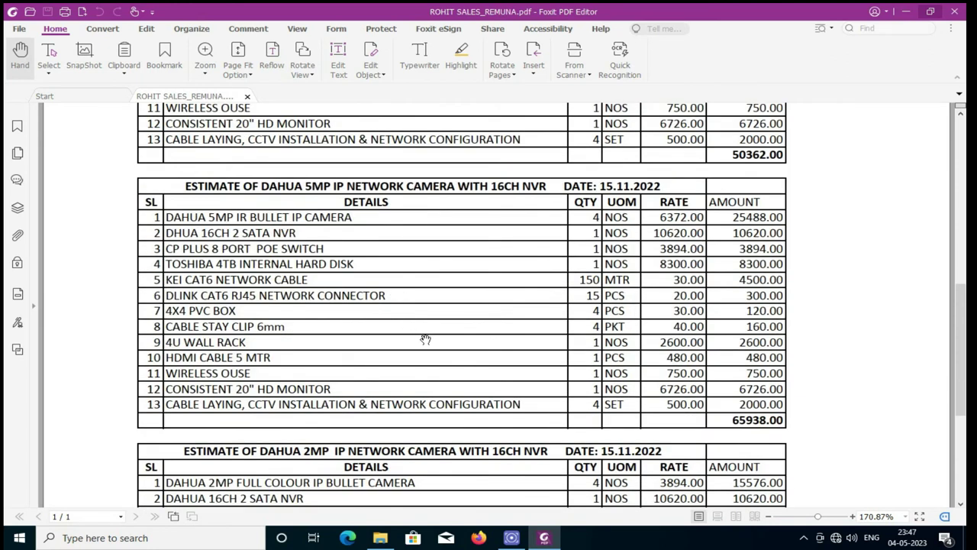
scroll(432, 332, "down", 5)
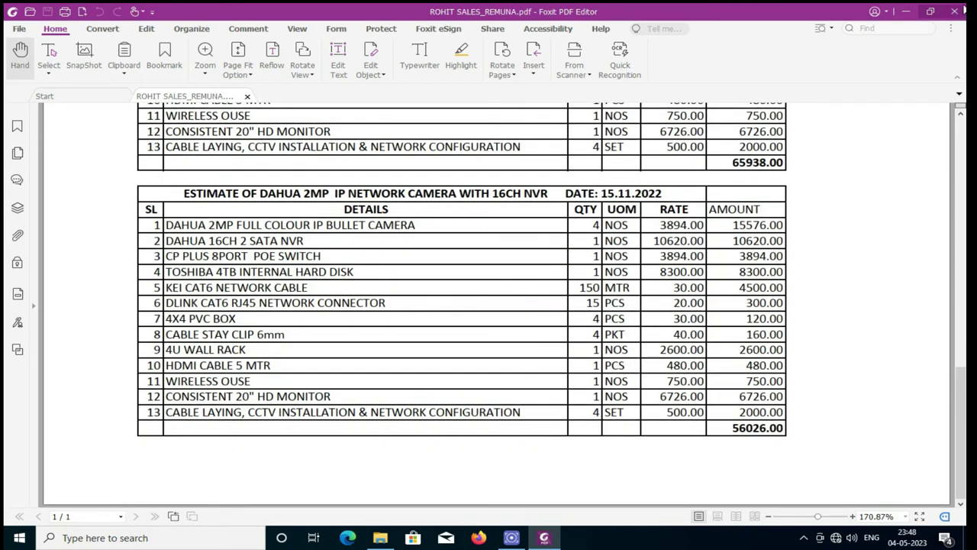
left_click(954, 11)
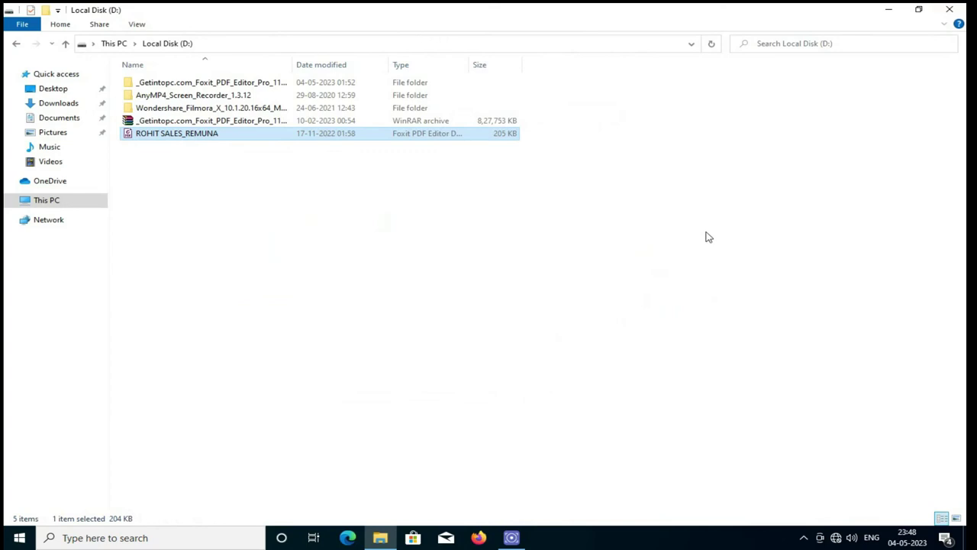
From the desktop, open the e-Aadhaar PDF on Local Disk (D:) via This PC.
key("super+d")
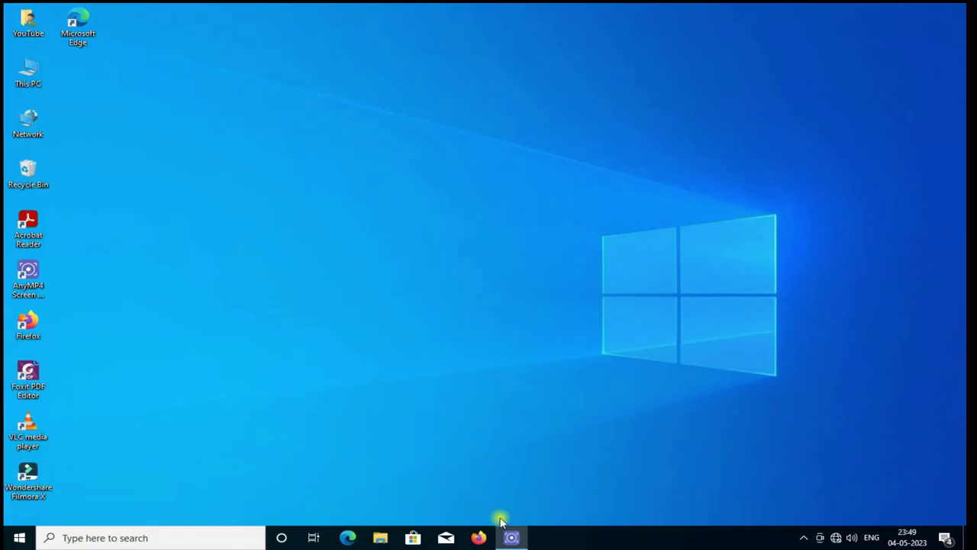
double_click(40, 68)
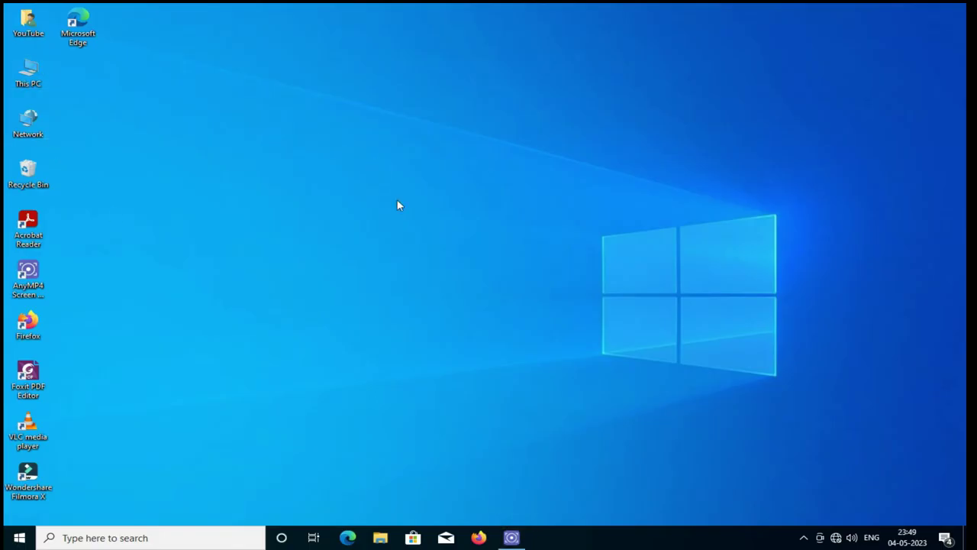
double_click(349, 191)
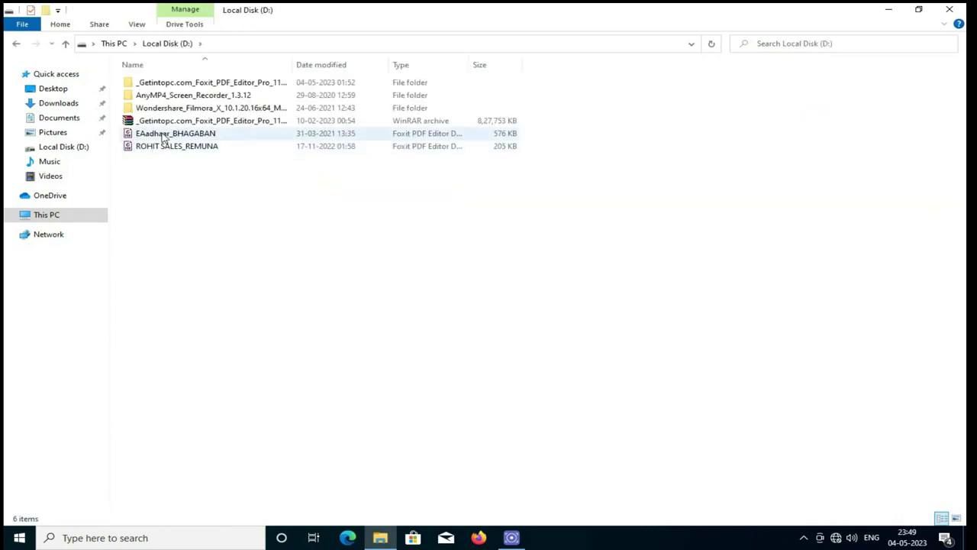
double_click(165, 134)
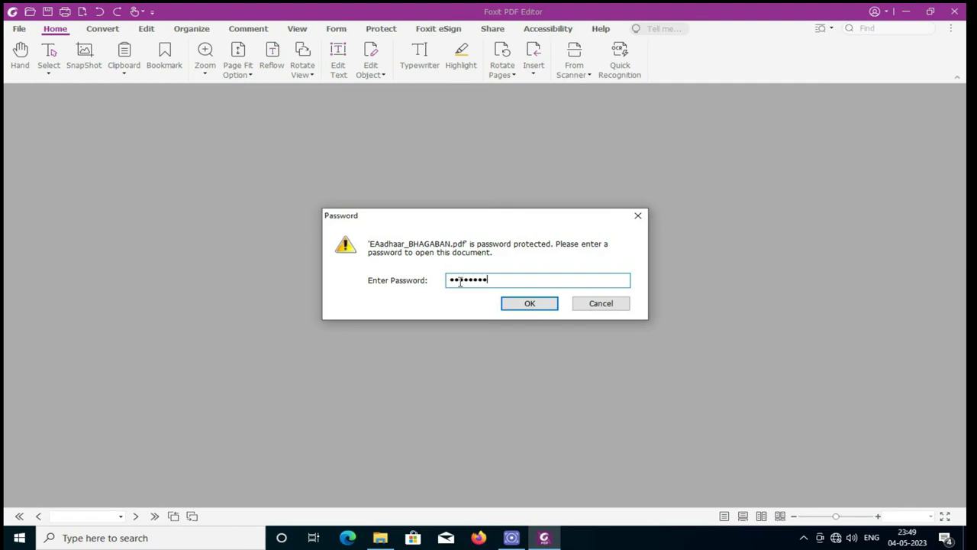
Unlock the e-Aadhaar PDF with its password and inspect the signature's certificate details.
left_click(528, 303)
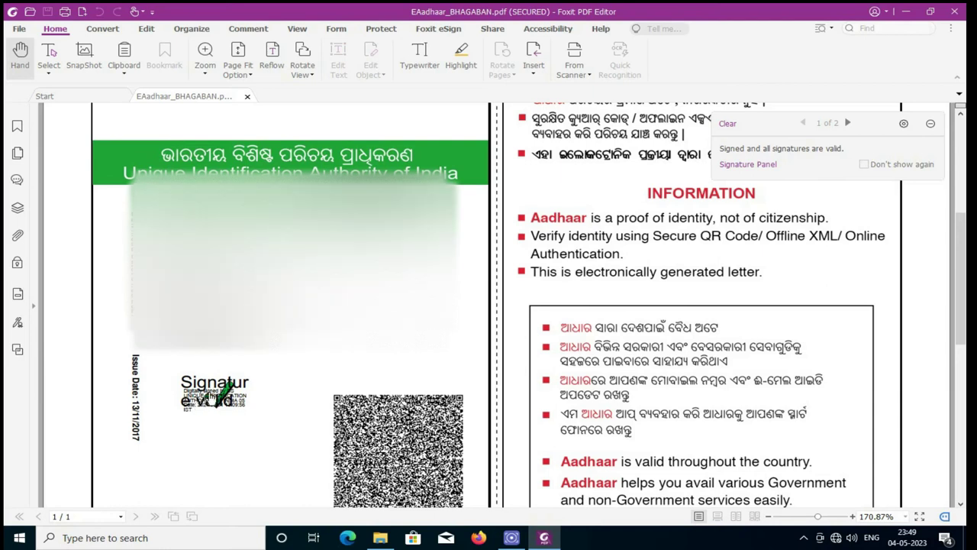
left_click(213, 395)
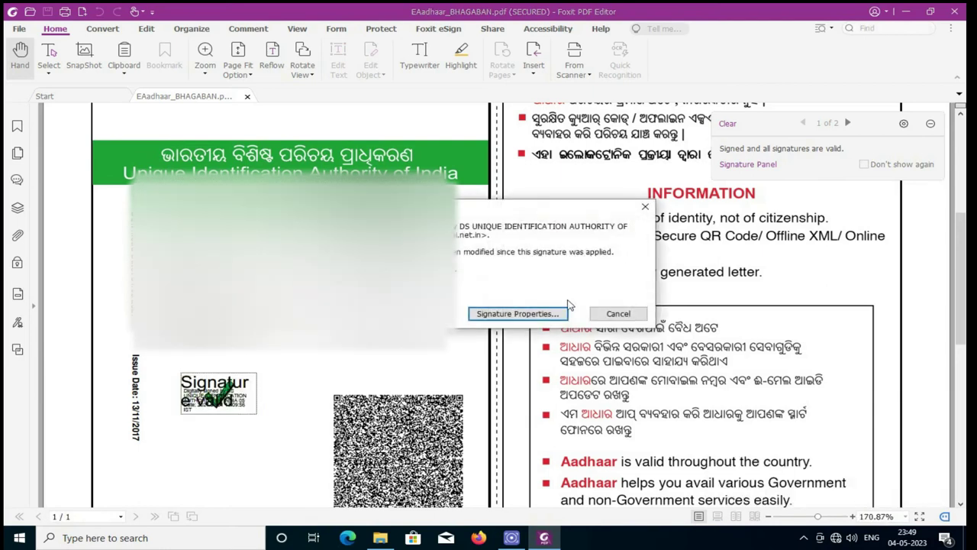
left_click(526, 314)
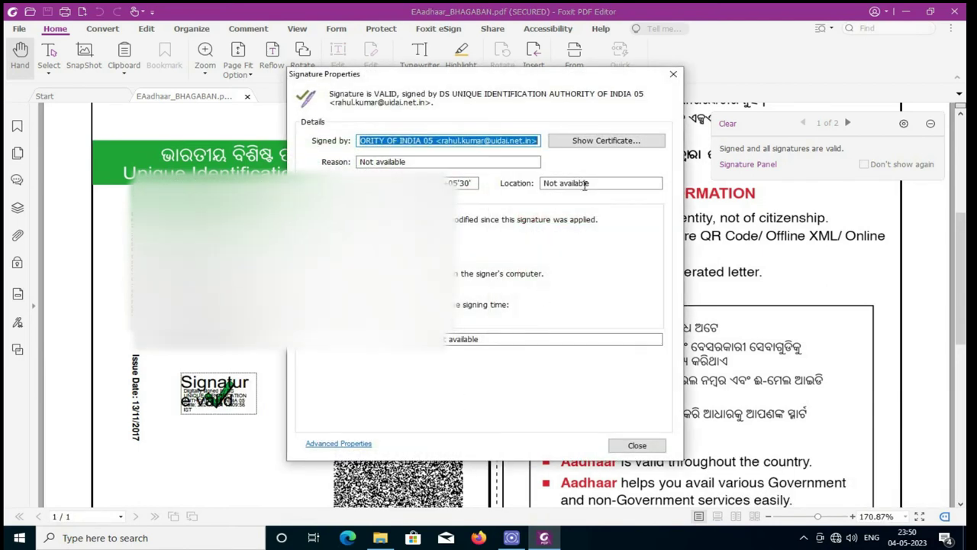
left_click(601, 142)
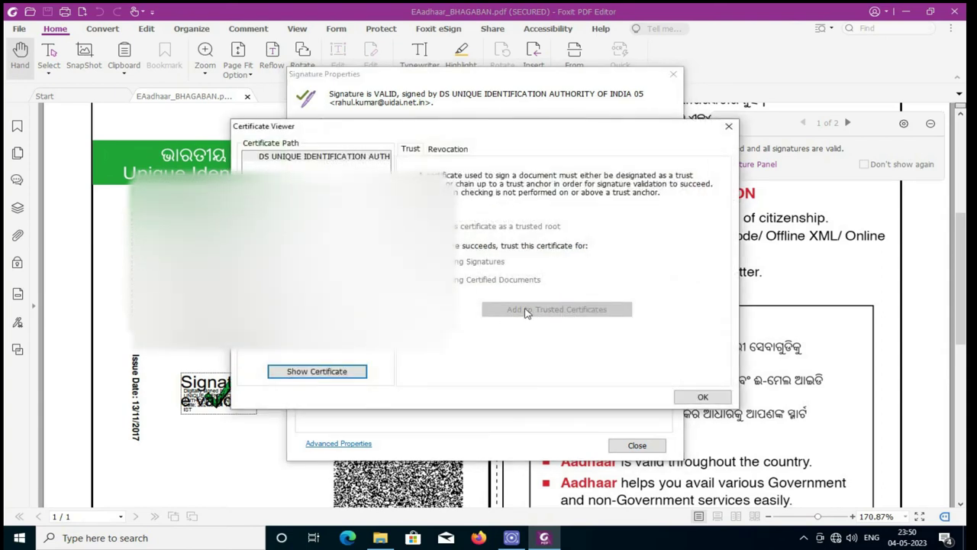
left_click(701, 396)
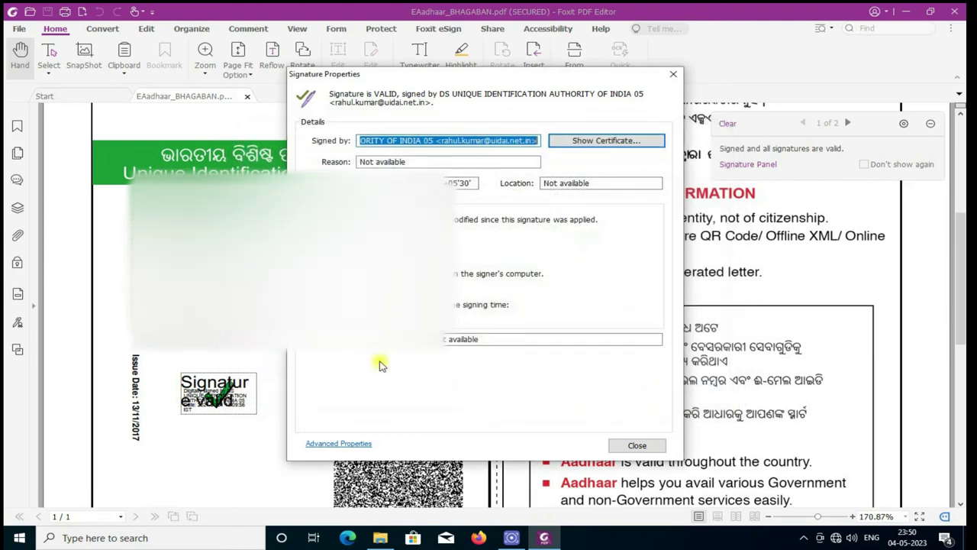
Close the signature details and the e-Aadhaar file, then open Quotation.pdf from the desktop.
left_click(638, 446)
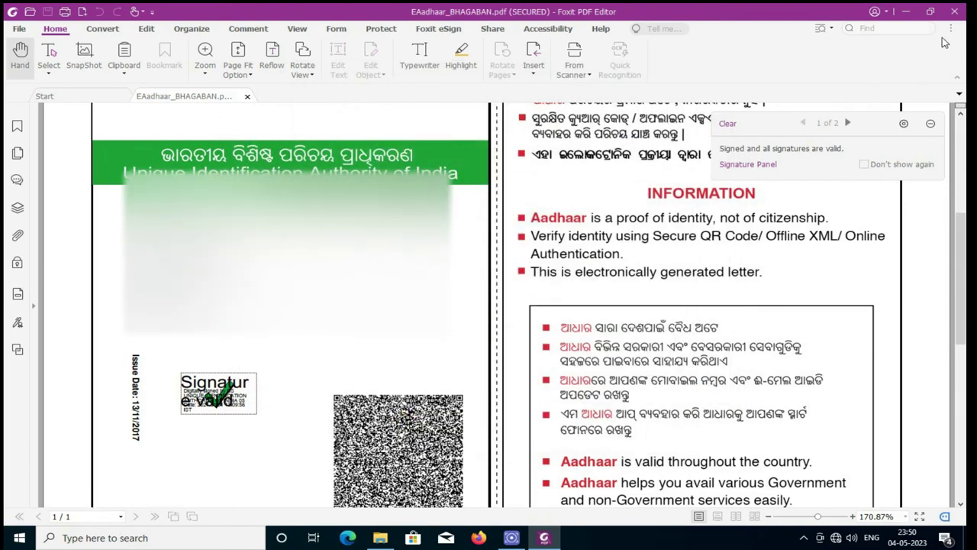
left_click(954, 15)
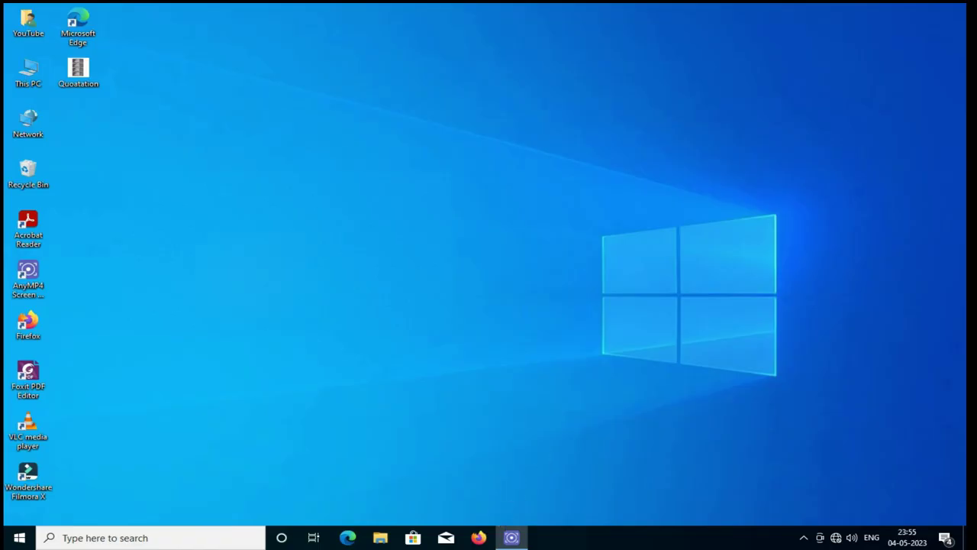
left_click(82, 71)
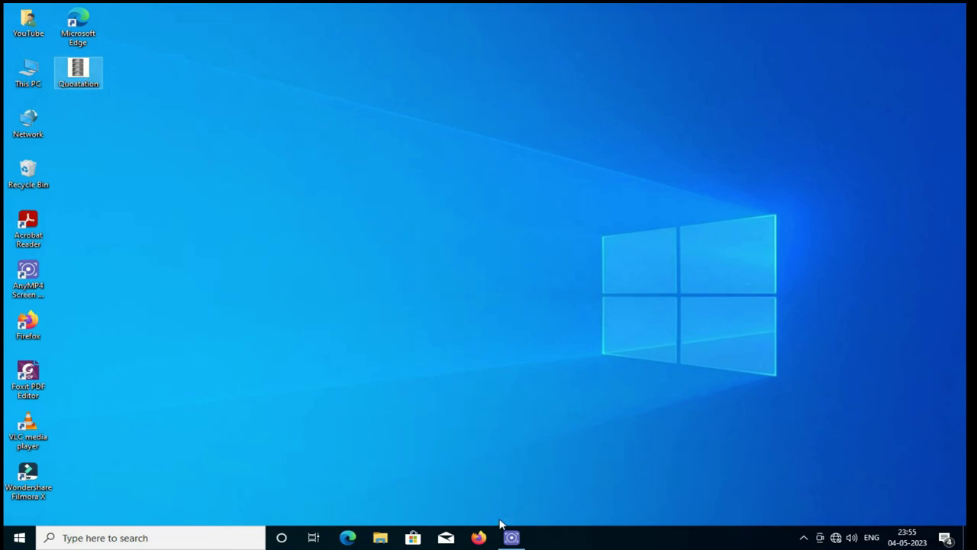
key("Return")
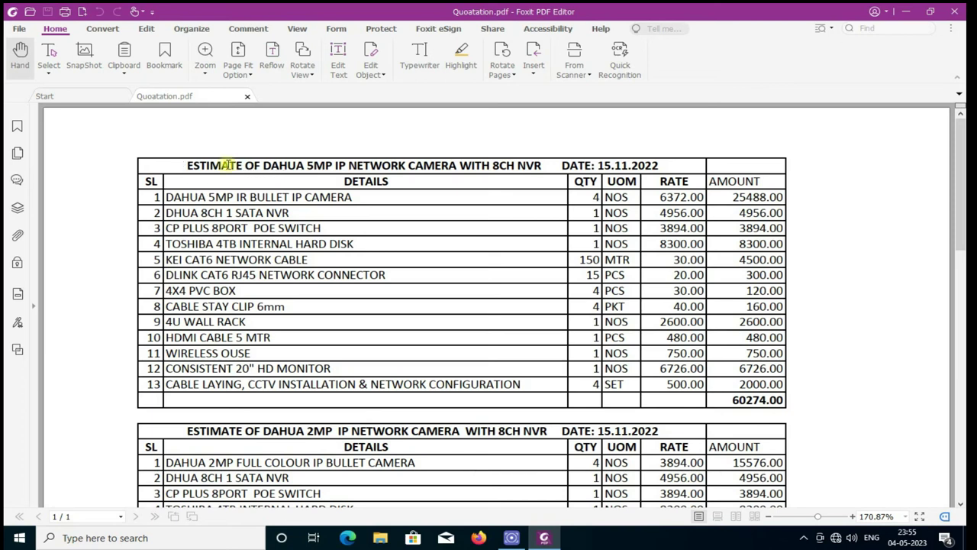
Replace 'ESTIMATE OF' in the first table heading with 'QUATATION FOR' using Edit Text.
left_click(145, 30)
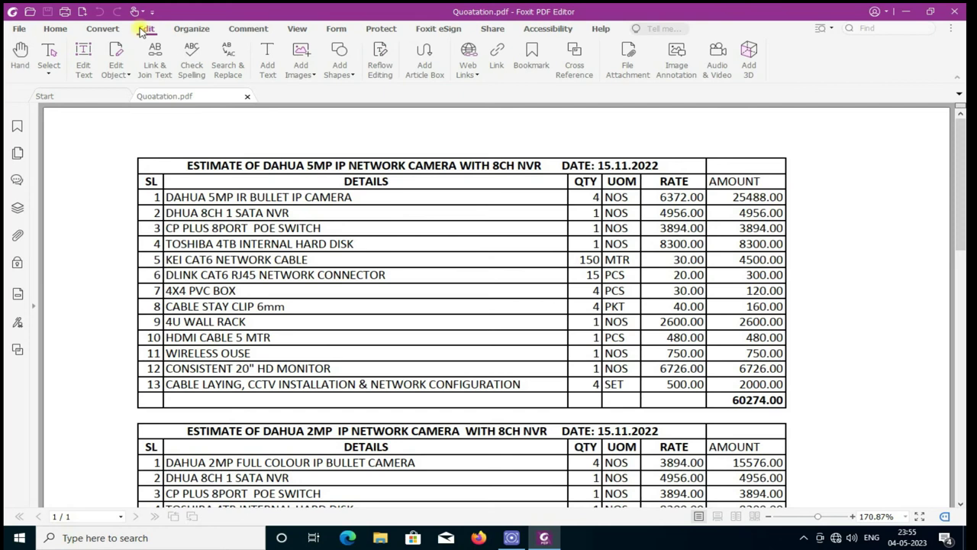
left_click(83, 59)
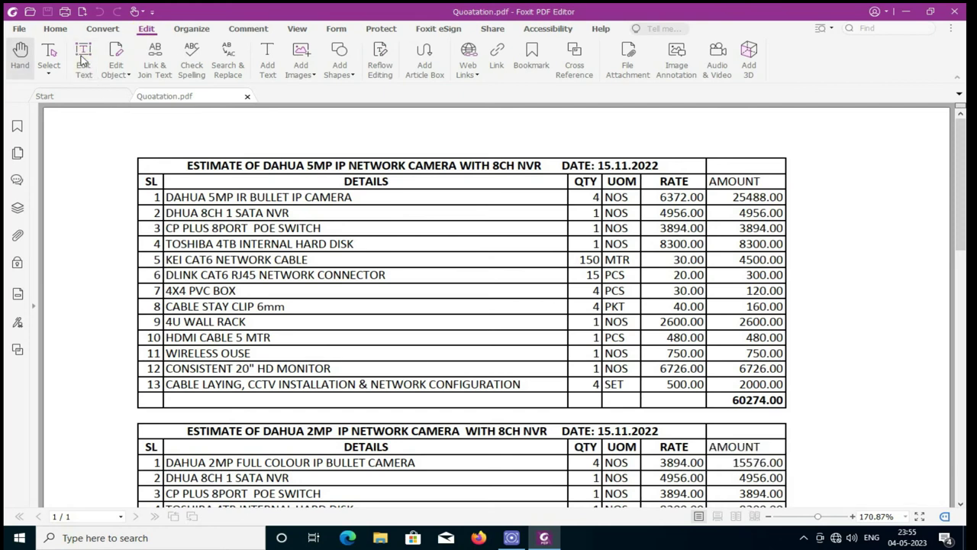
left_click(196, 156)
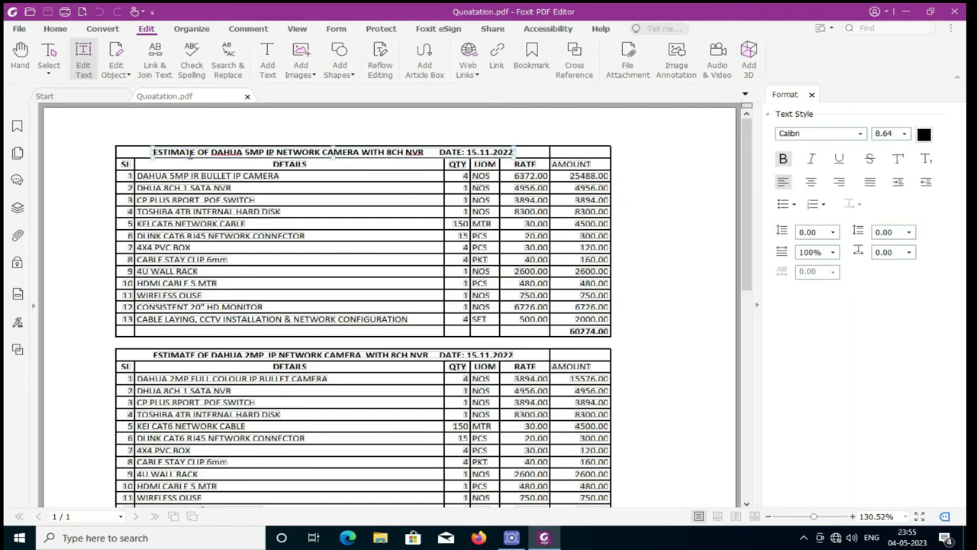
key("BackSpace")
key("BackSpace")
key("BackSpace")
key("BackSpace")
key("BackSpace")
key("BackSpace")
key("BackSpace")
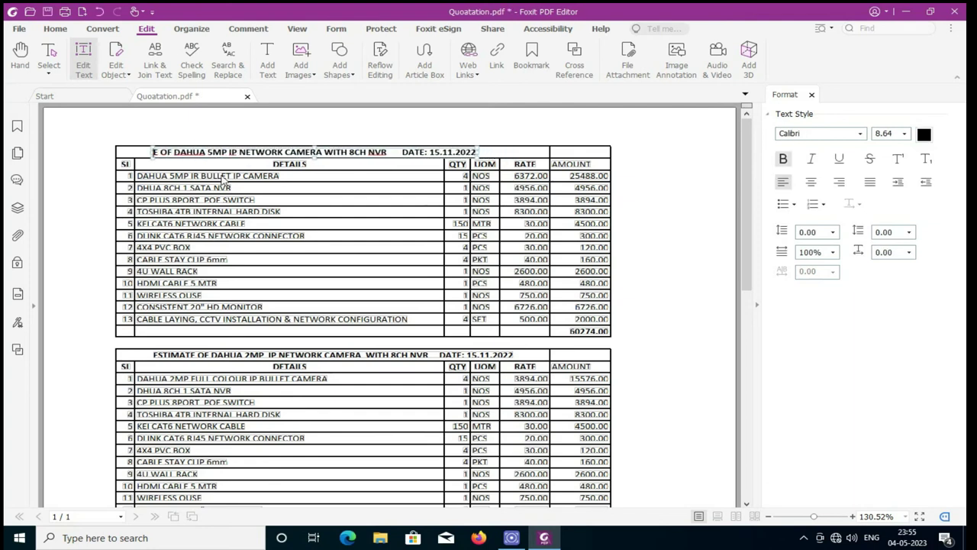
key("Delete")
key("Delete")
key("Delete")
key("Delete")
key("Delete")
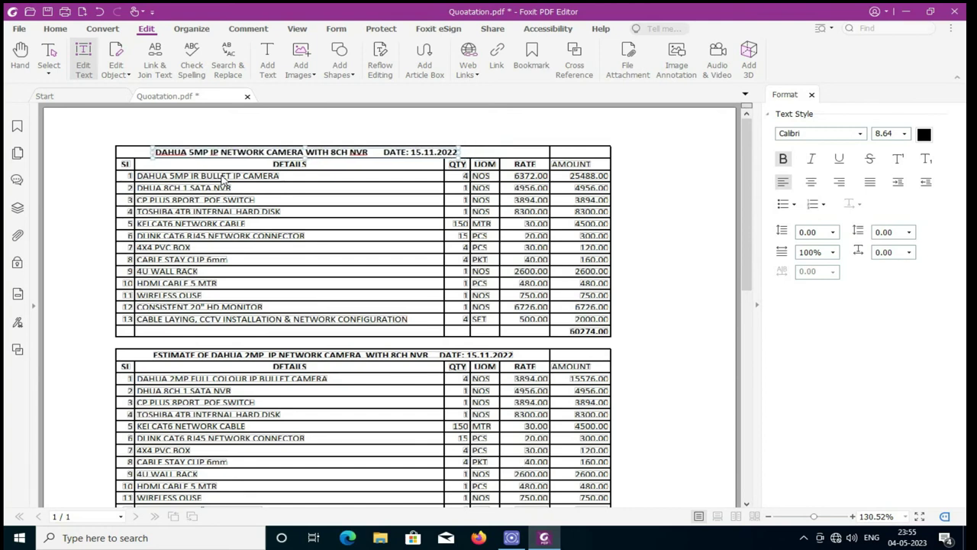
type("QUAT ")
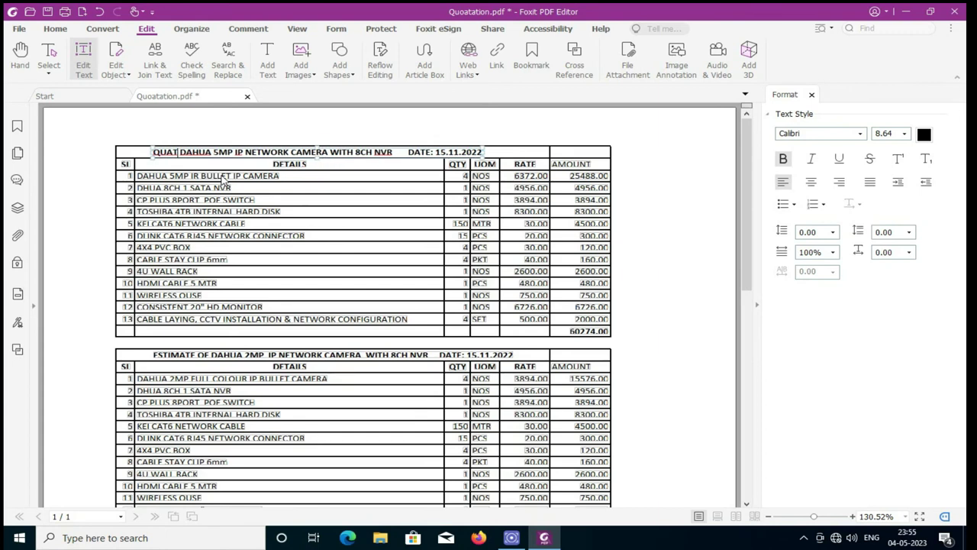
type("ATION")
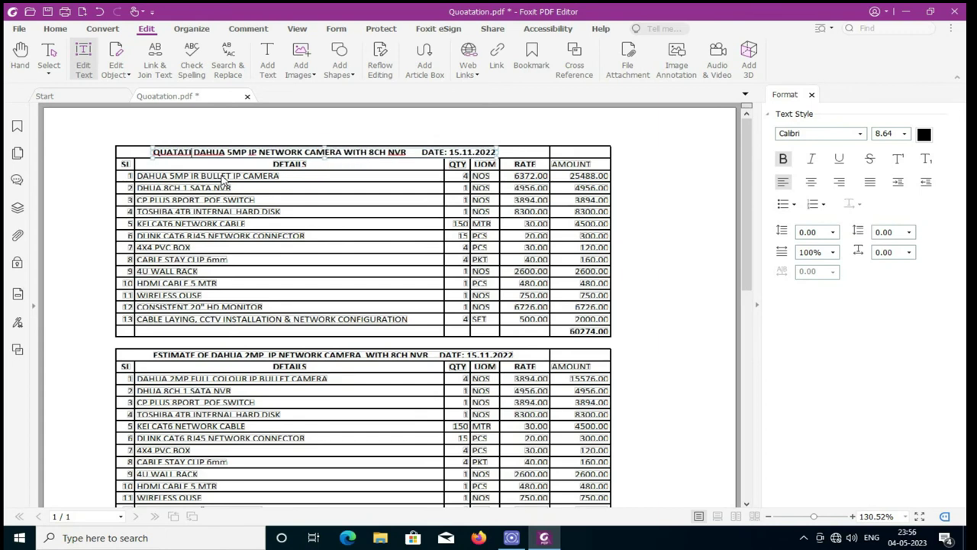
type(" FOR")
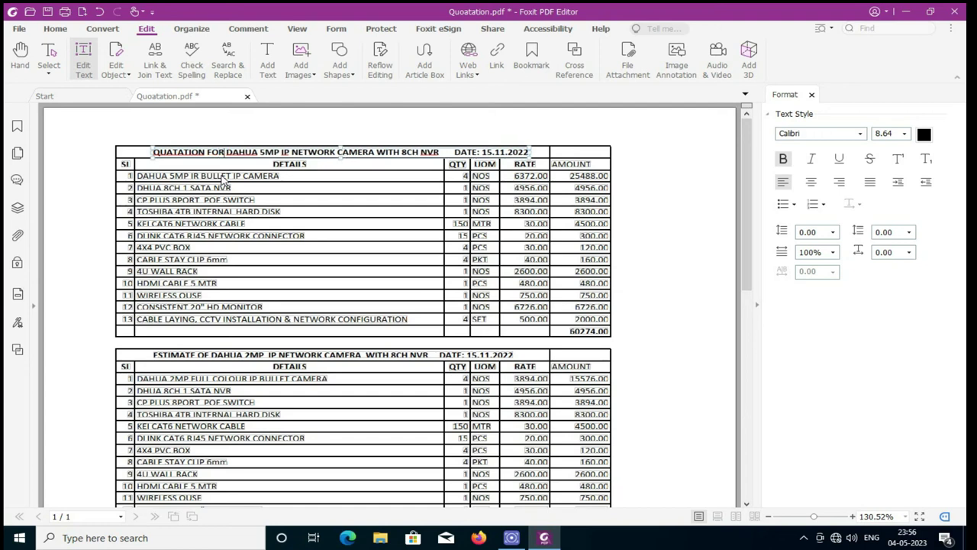
left_click(252, 120)
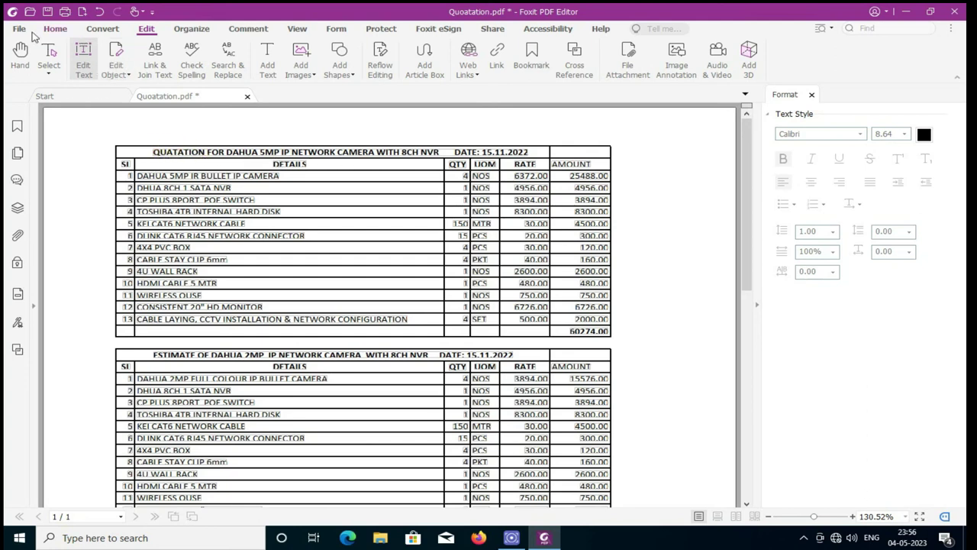
Save, correct the heading spelling to 'QUOTATION FOR', and save the file again.
left_click(21, 29)
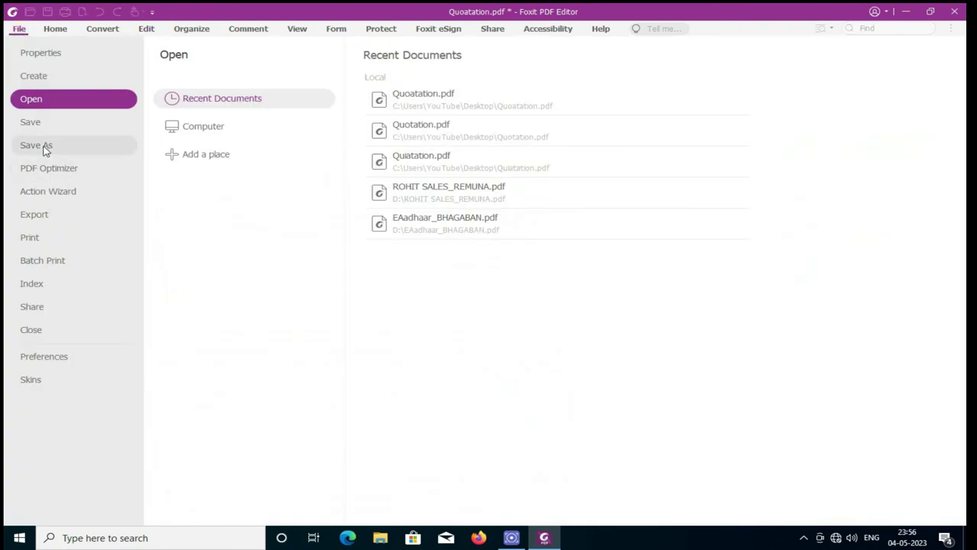
left_click(34, 123)
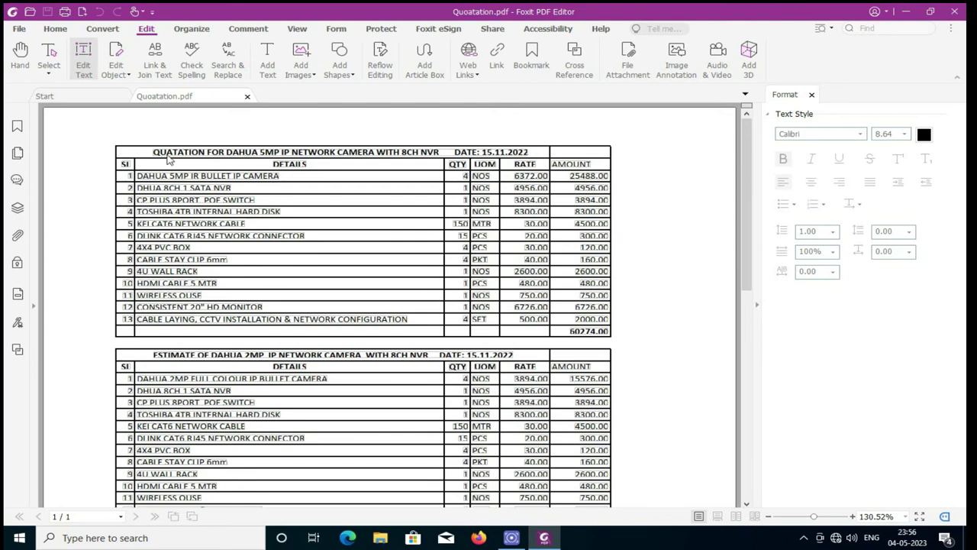
left_click(175, 154)
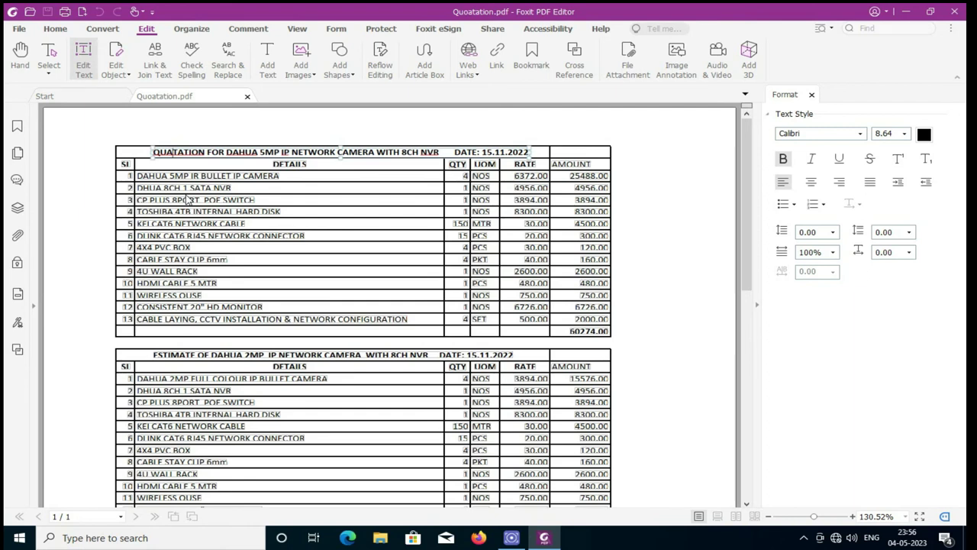
key("BackSpace")
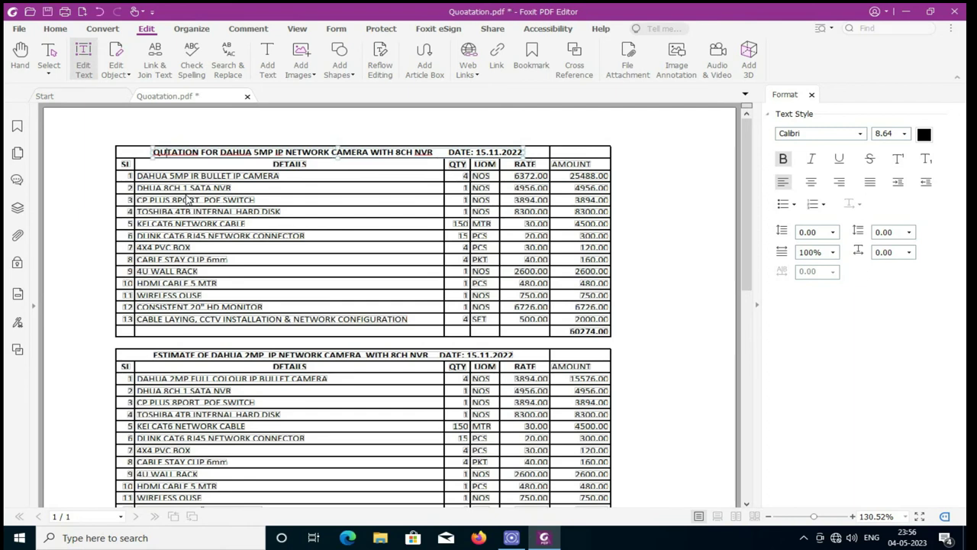
type("O")
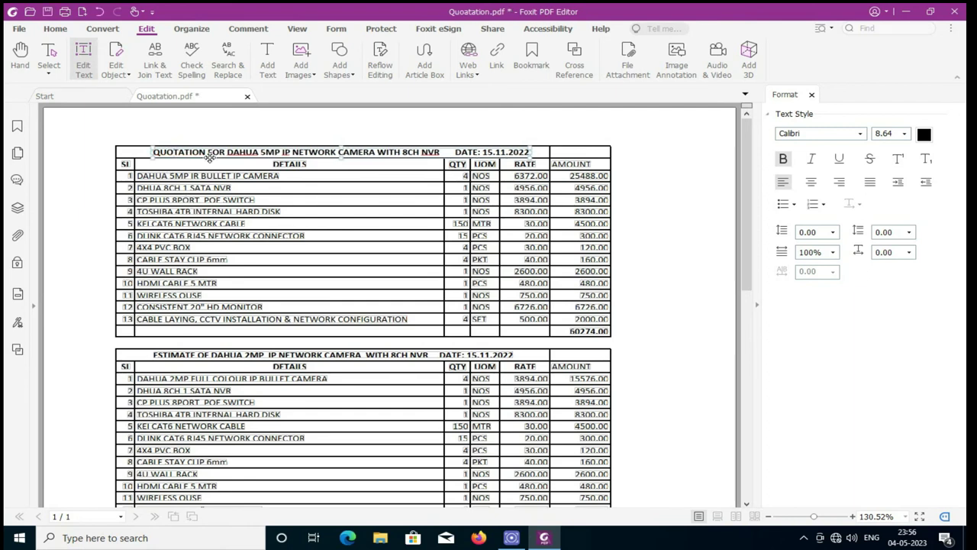
left_click(19, 28)
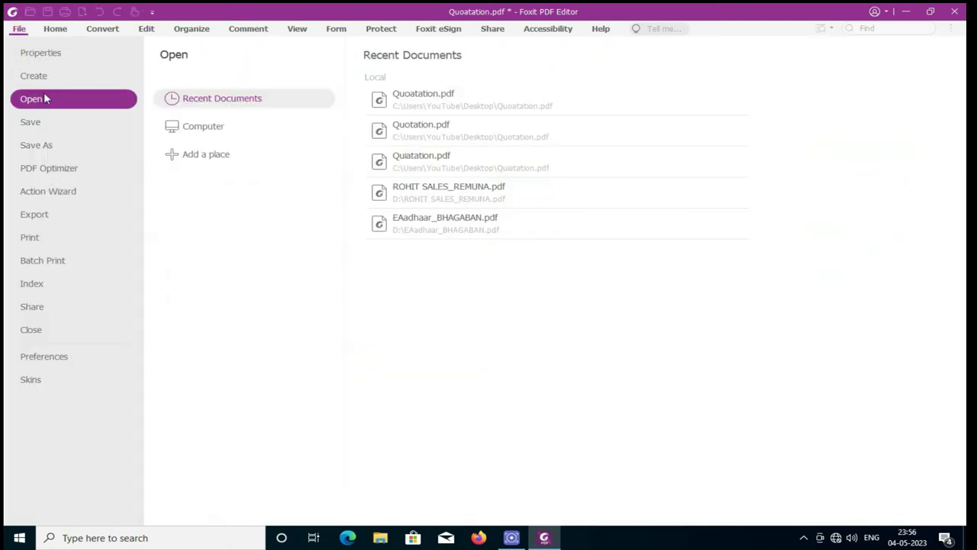
left_click(40, 124)
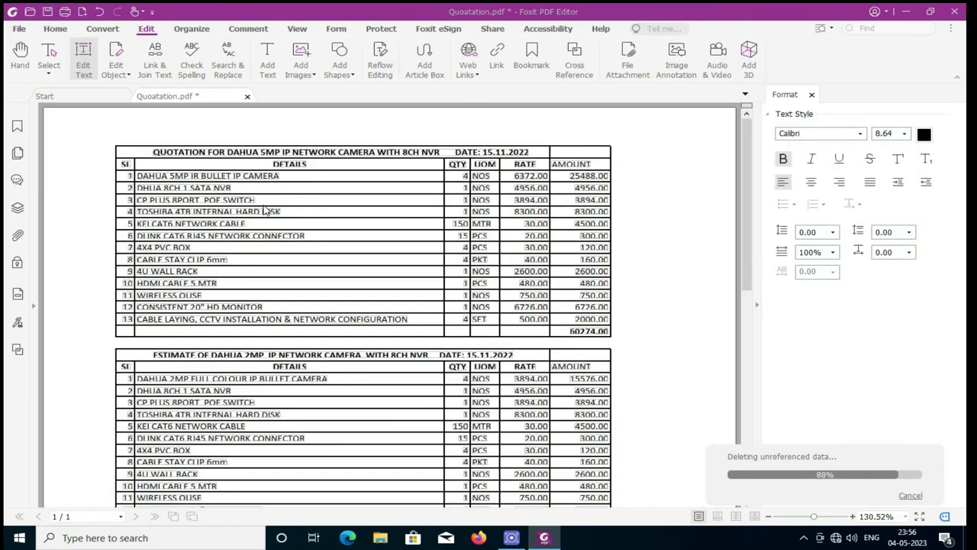
left_click(954, 11)
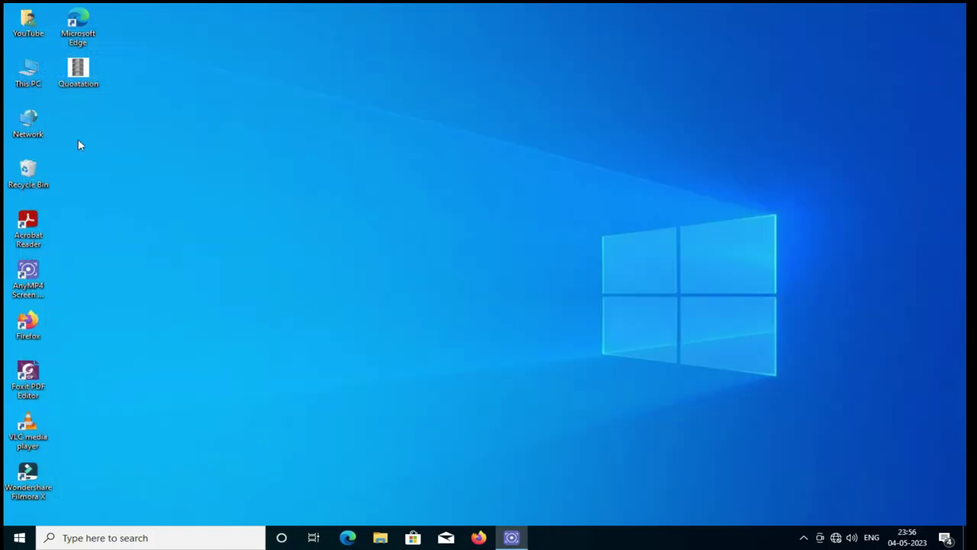
double_click(80, 77)
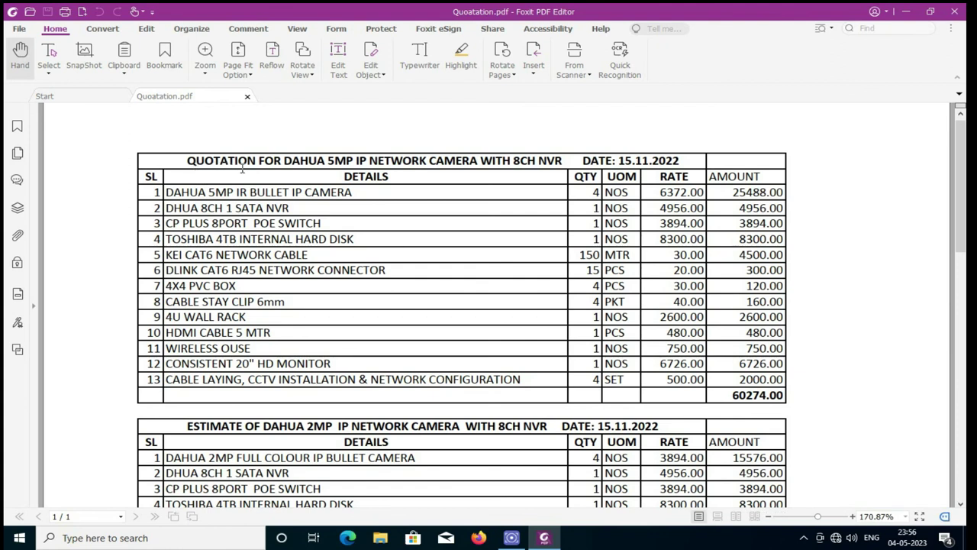
left_click_drag(284, 161, 259, 170)
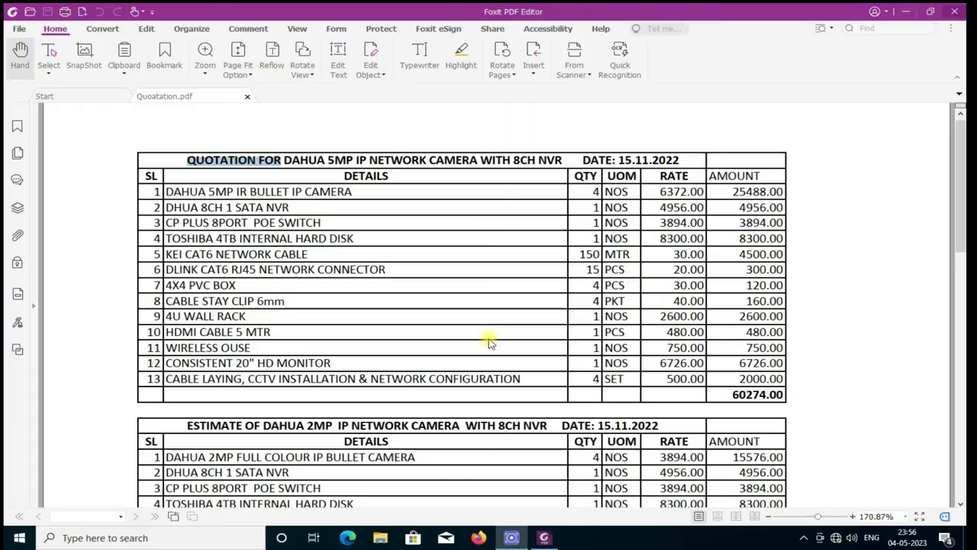
key("alt+F4")
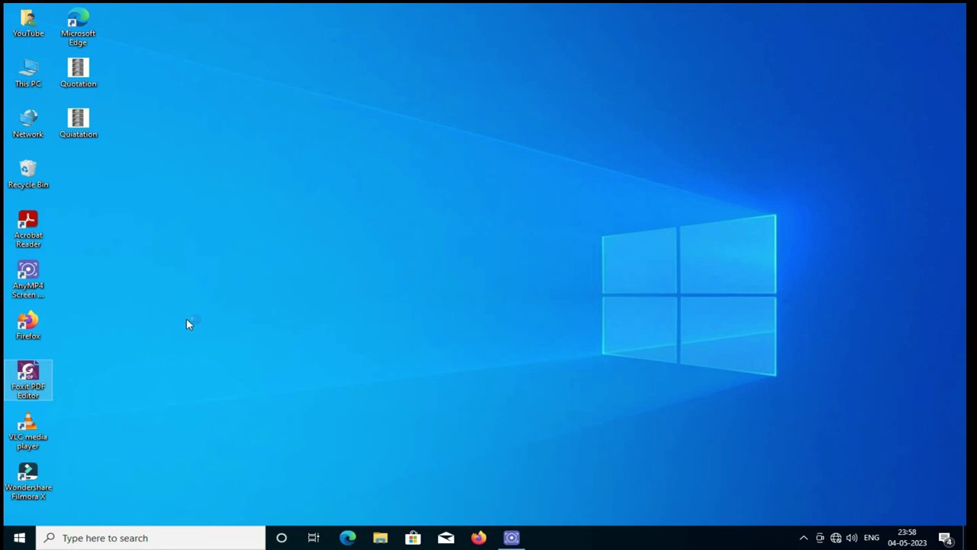
Launch Foxit and add Quiatation.pdf and Quotation.pdf from the Desktop to Merge PDF.
double_click(31, 381)
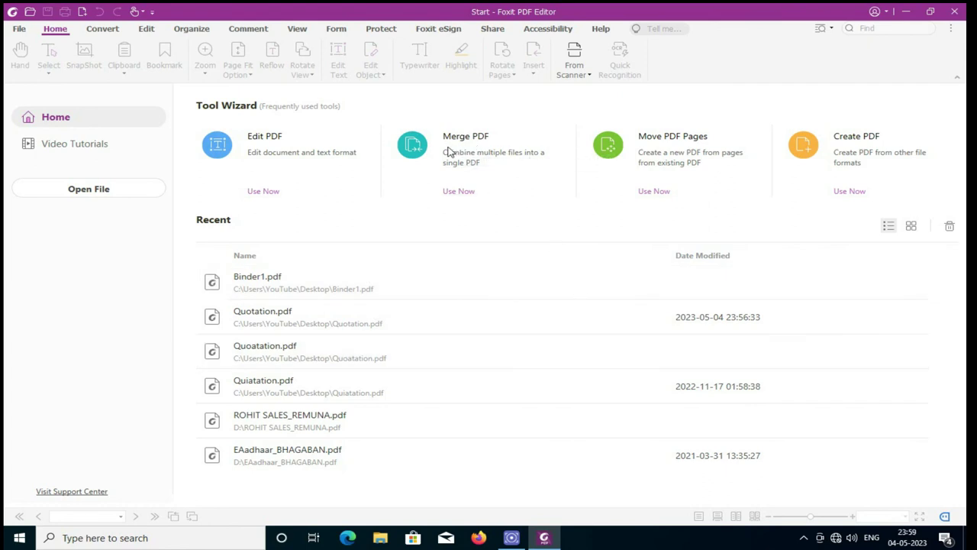
left_click(457, 190)
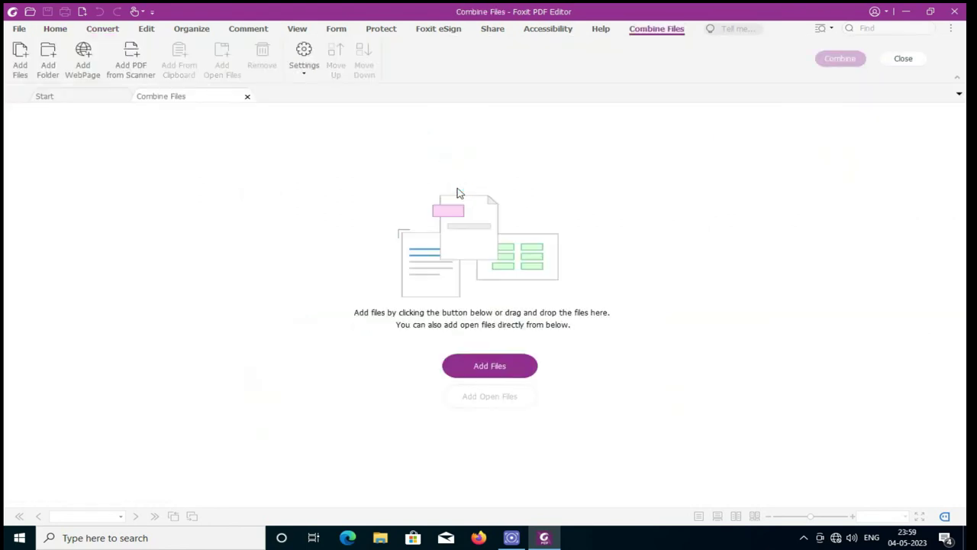
left_click(485, 368)
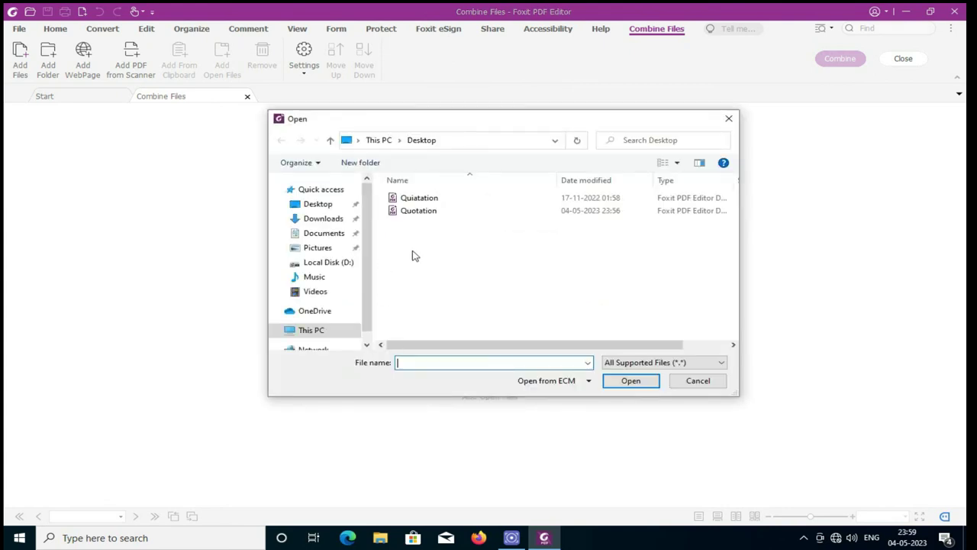
left_click(314, 204)
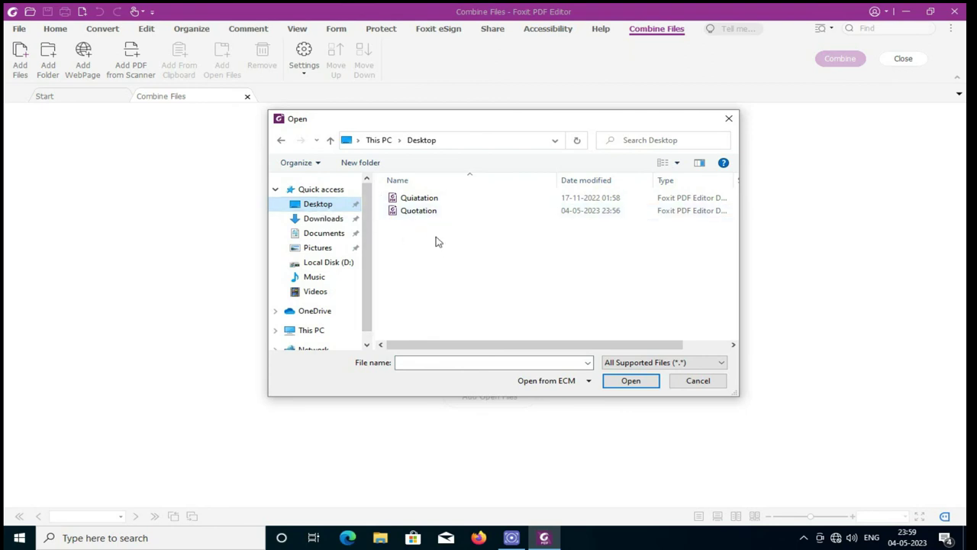
left_click_drag(437, 242, 389, 192)
left_click(625, 382)
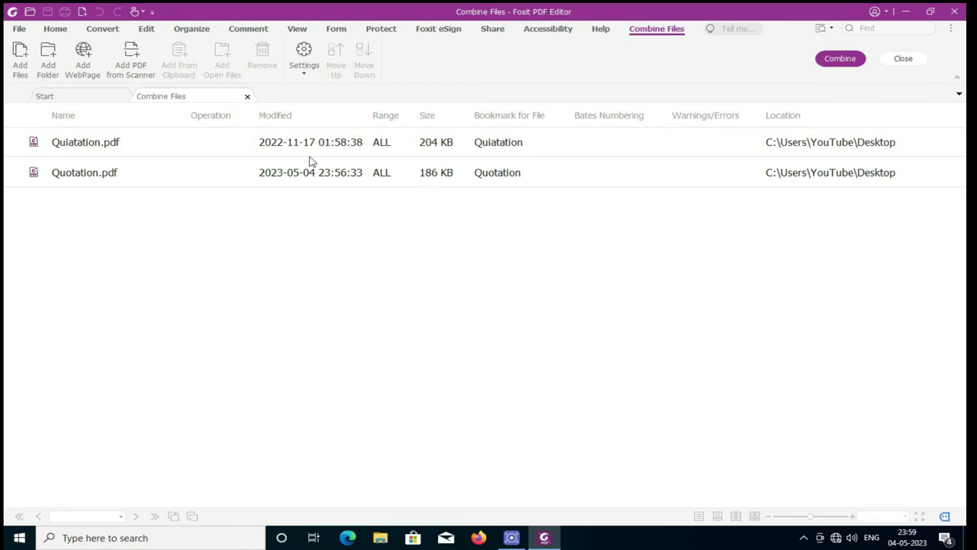
Combine both quotation PDFs, save the result as Binder1.pdf on the Desktop, and quit Foxit.
left_click(839, 58)
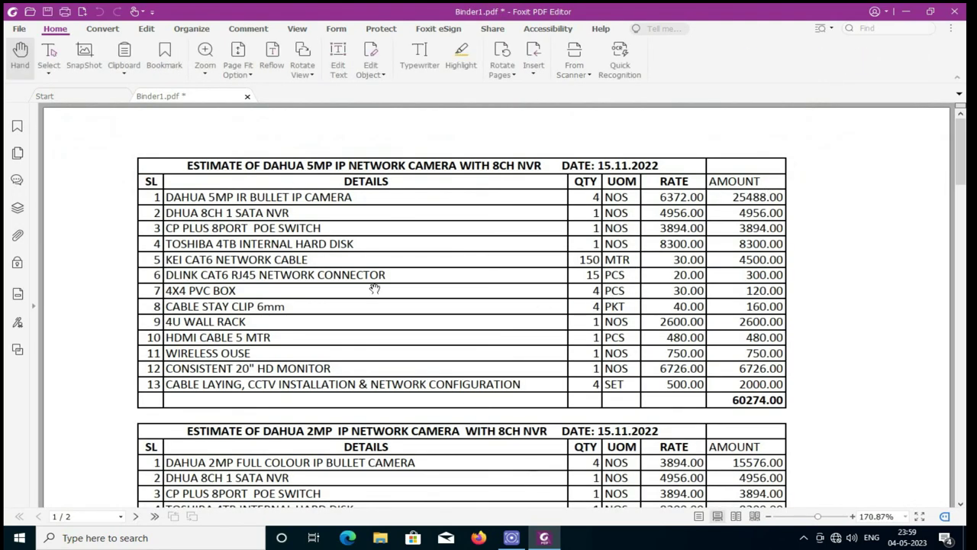
left_click(18, 29)
left_click(42, 147)
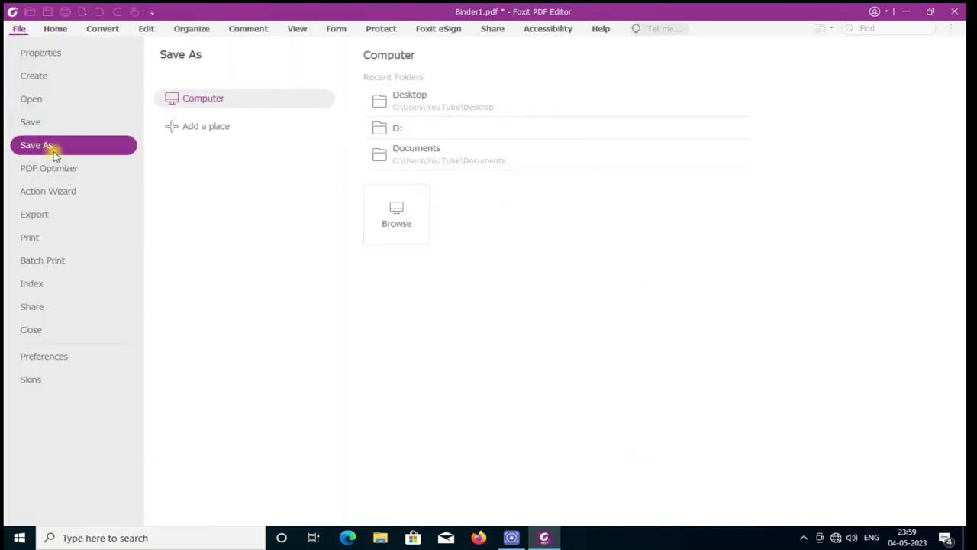
left_click(410, 221)
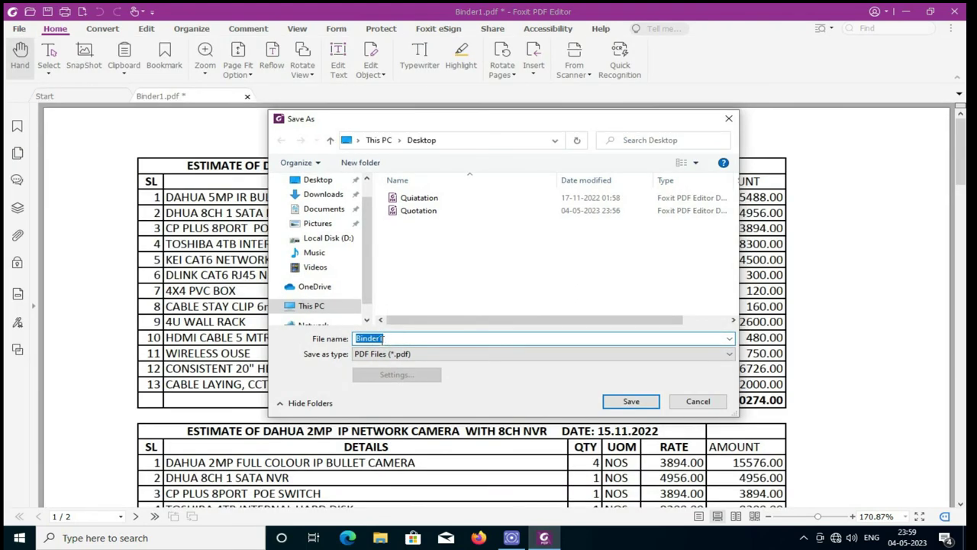
left_click(630, 402)
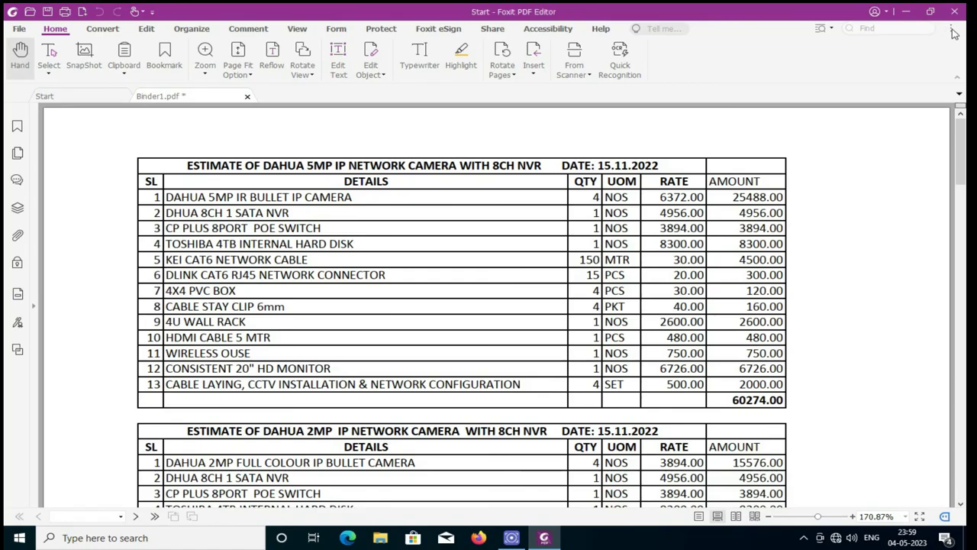
key("alt+F4")
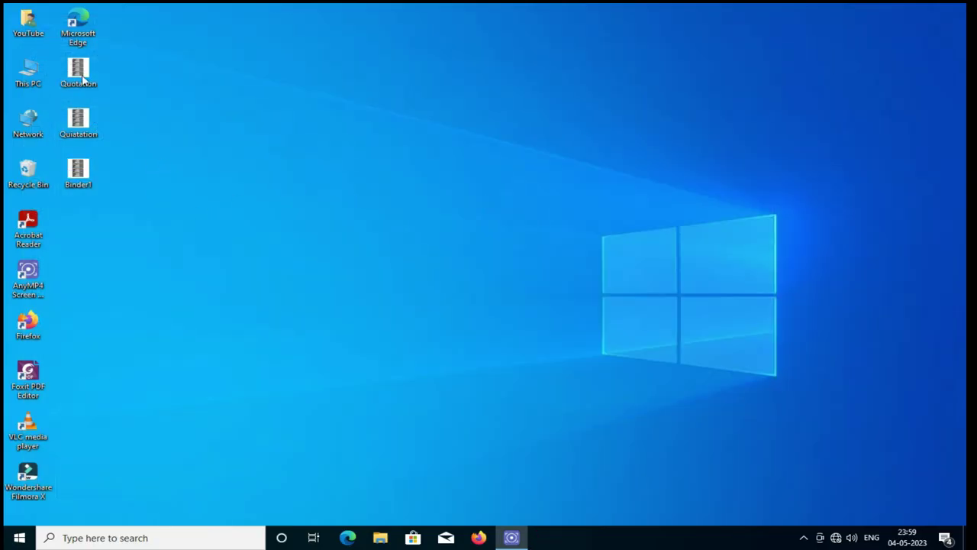
left_click(86, 181)
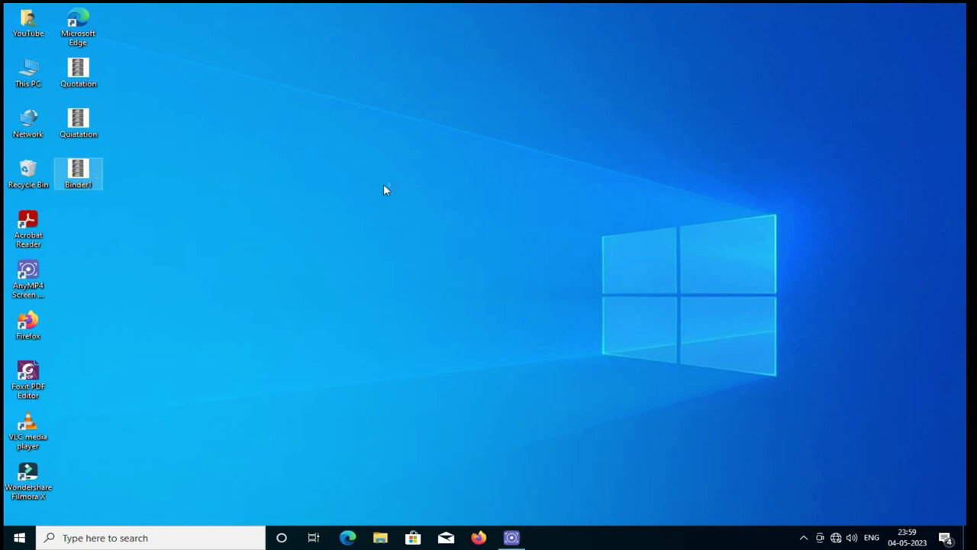
key("Return")
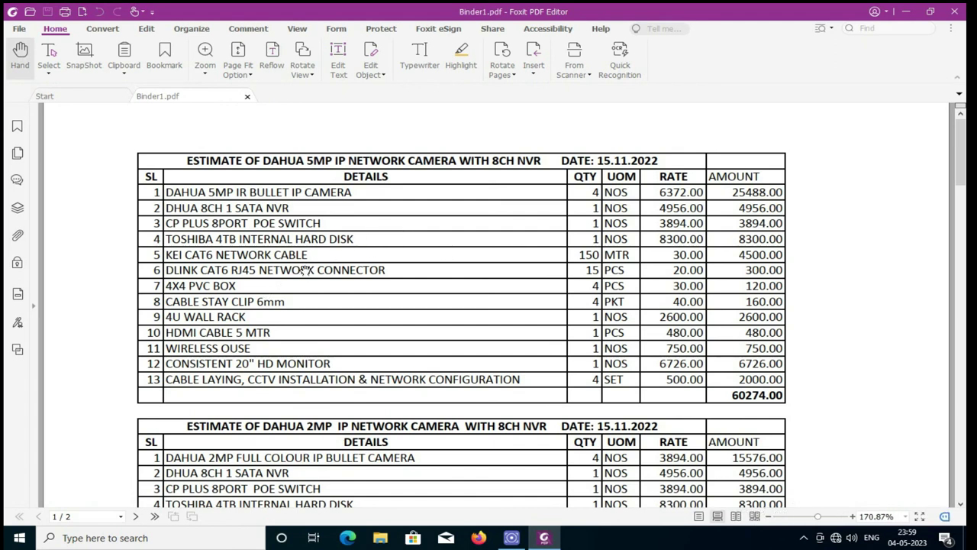
scroll(372, 260, "down", 6)
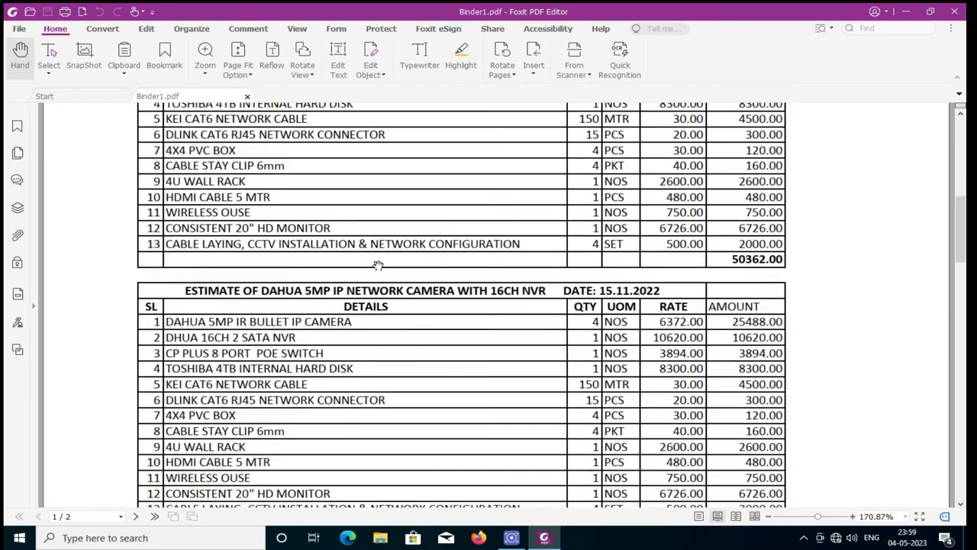
scroll(378, 271, "down", 8)
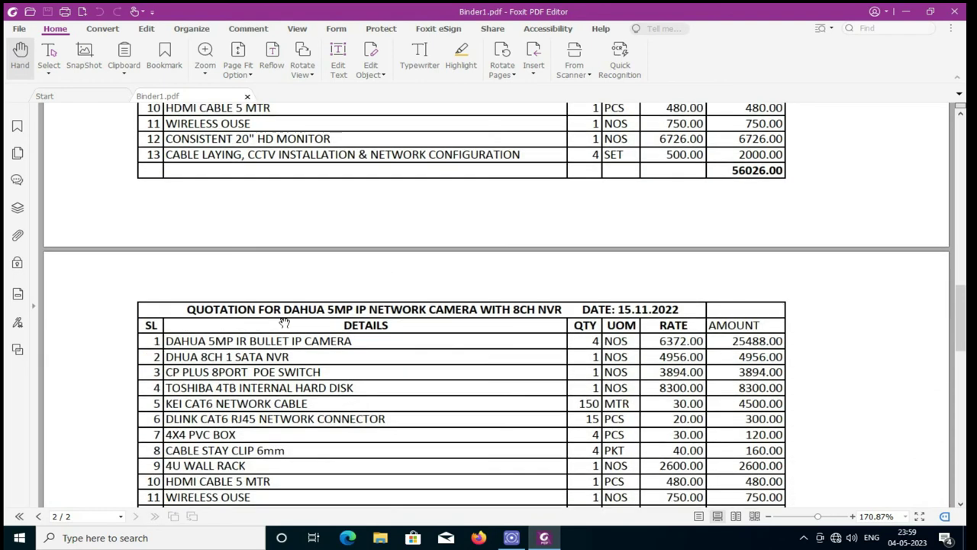
scroll(315, 341, "down", 20)
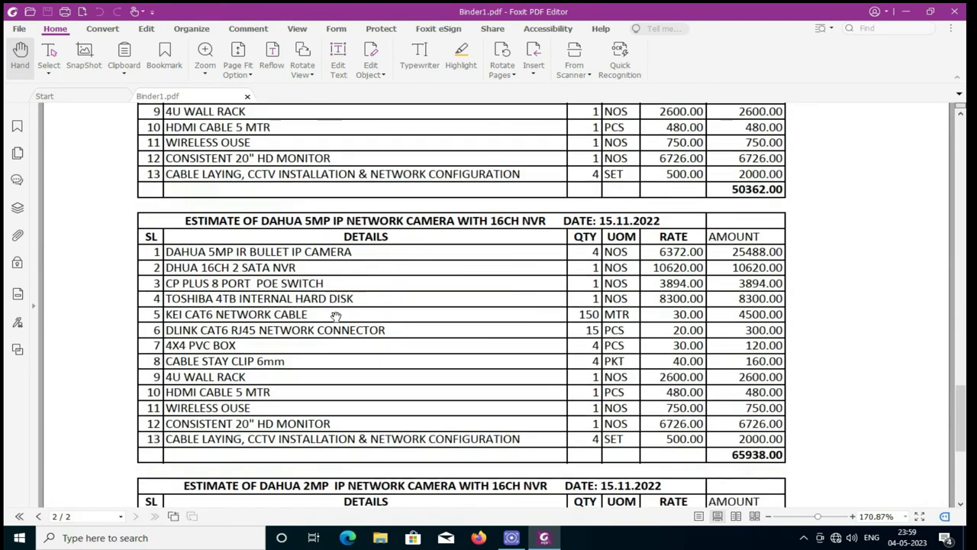
scroll(340, 341, "down", 4)
scroll(460, 305, "up", 16)
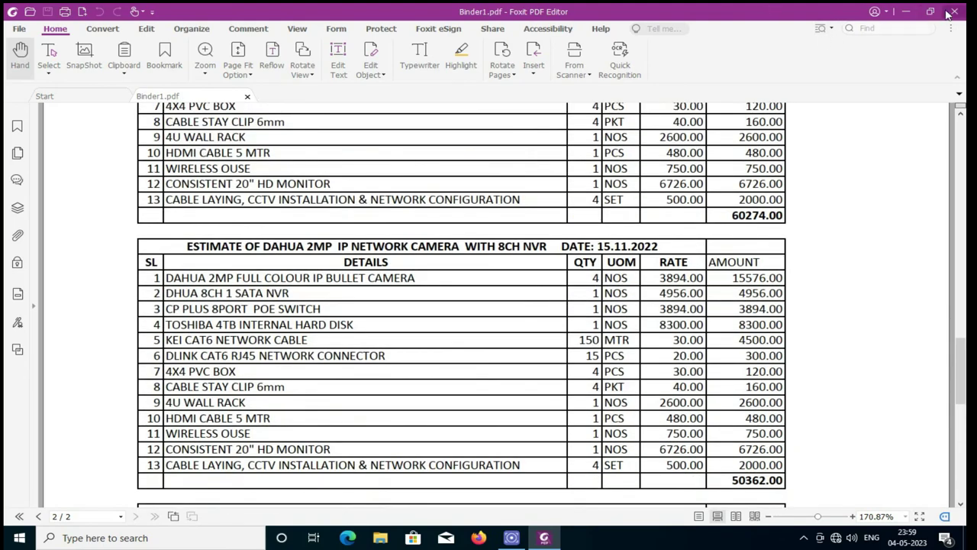
left_click(954, 12)
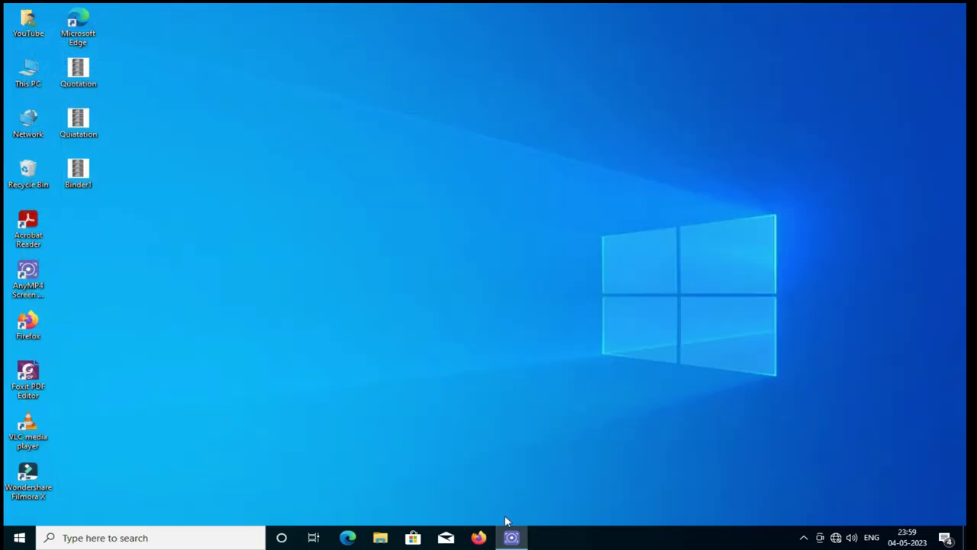